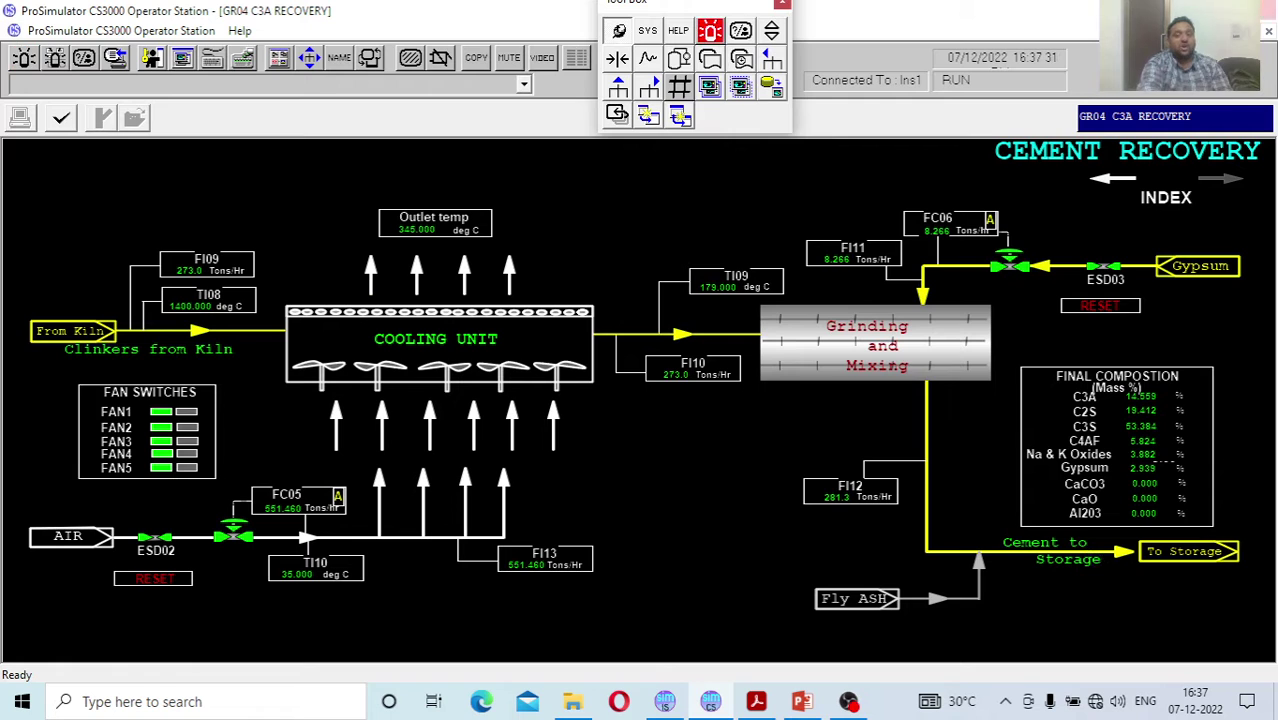
# Step: Go back to the Feed Side graphic to examine the cyclone preheating, and follow the feed line to the Kiln graphic
pyautogui.click(1109, 193)
pyautogui.click(1110, 193)
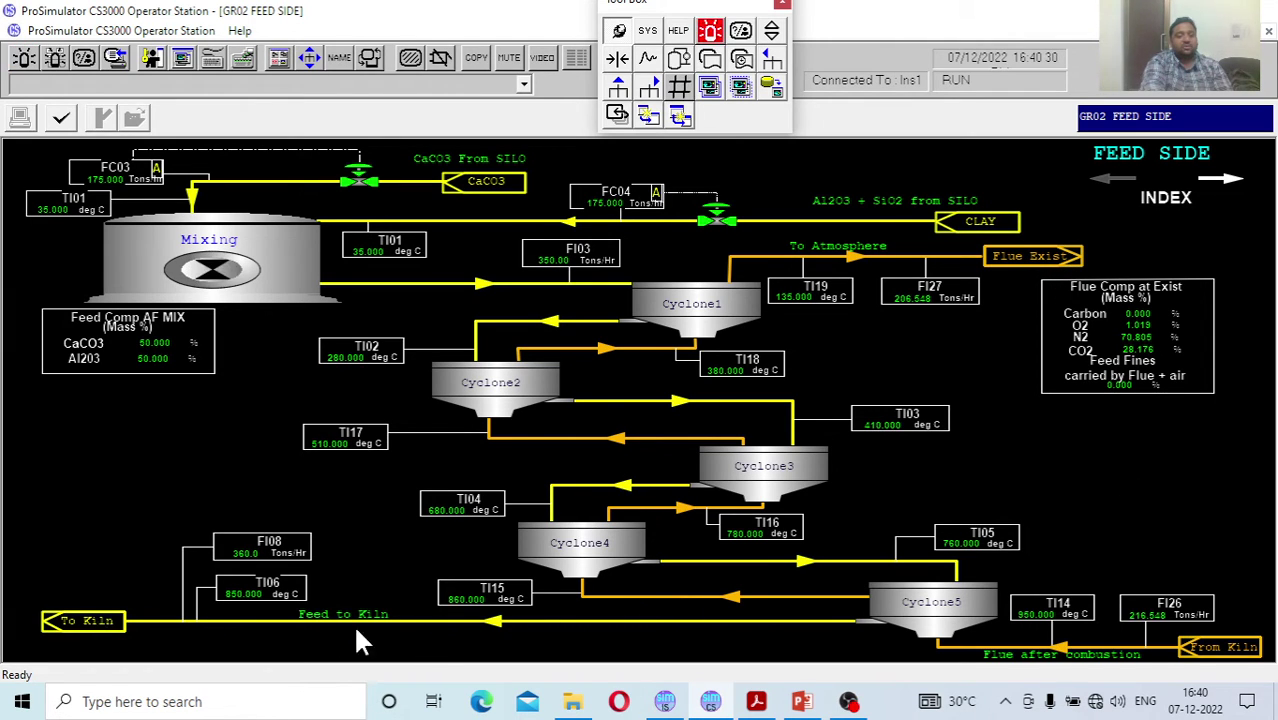
pyautogui.click(76, 624)
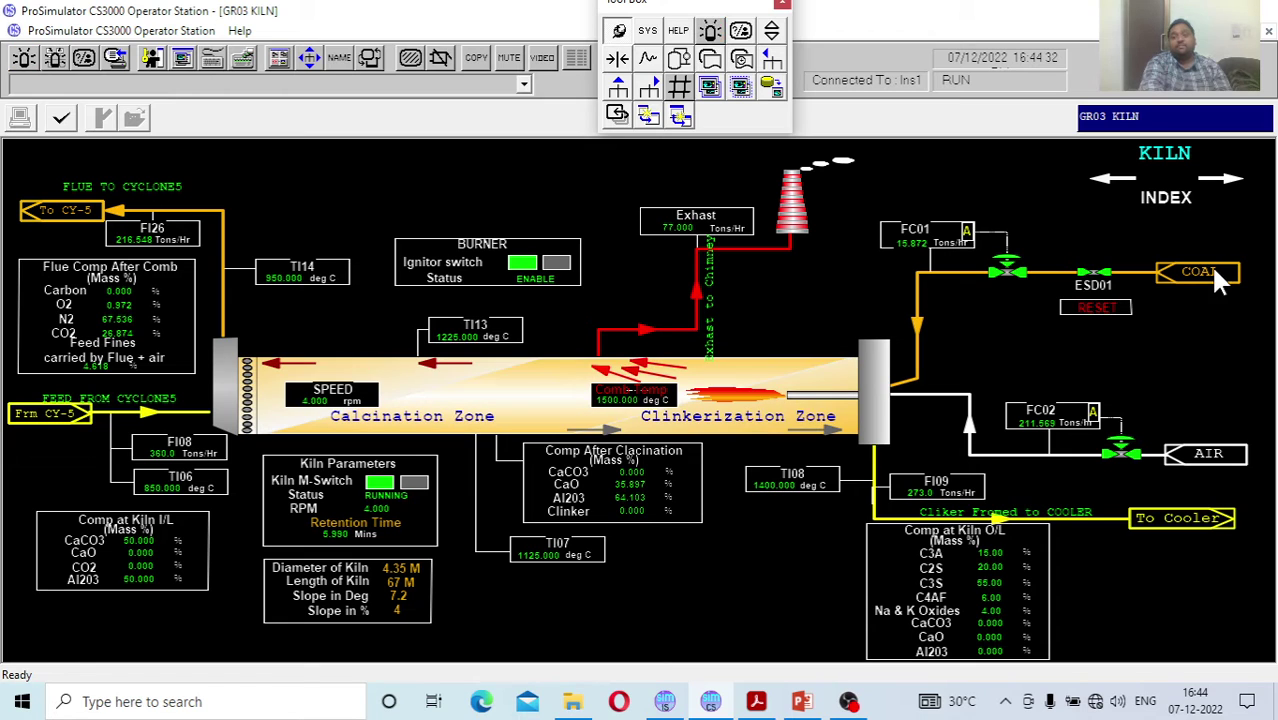
# Step: Examine the faceplate of the coal flow controller FC01 on the Kiln graphic
pyautogui.click(917, 237)
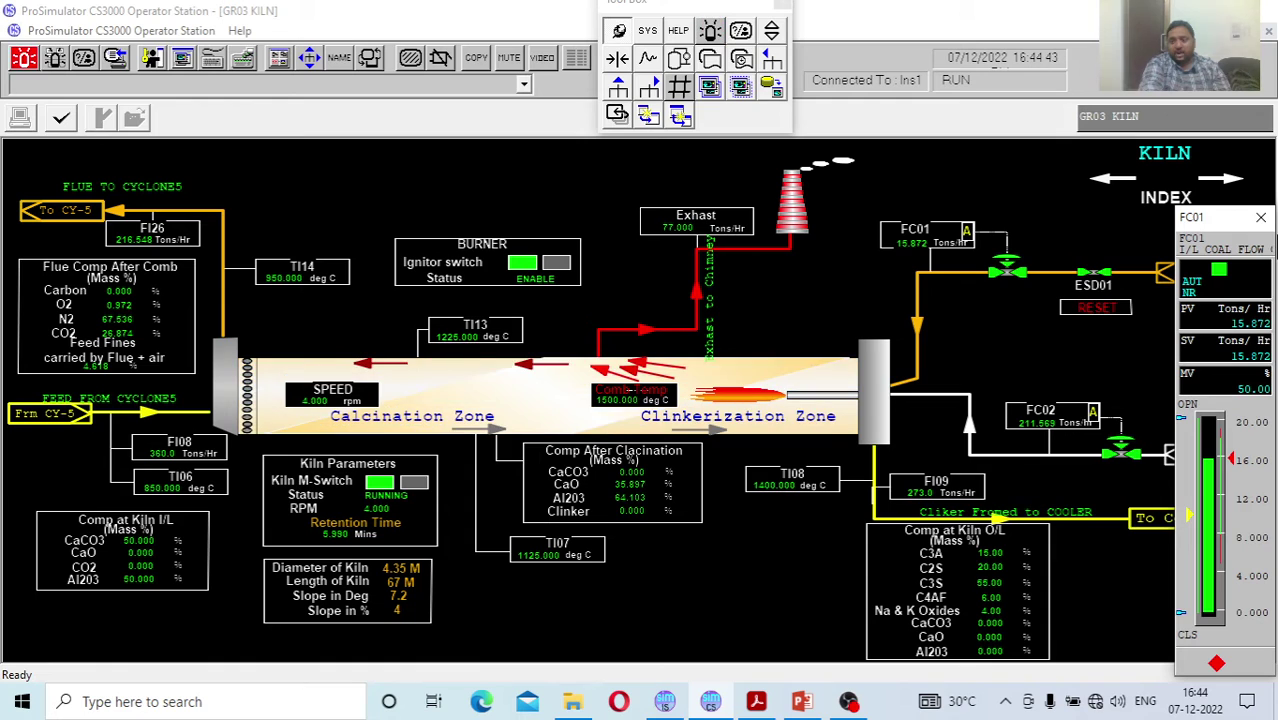
pyautogui.click(1260, 217)
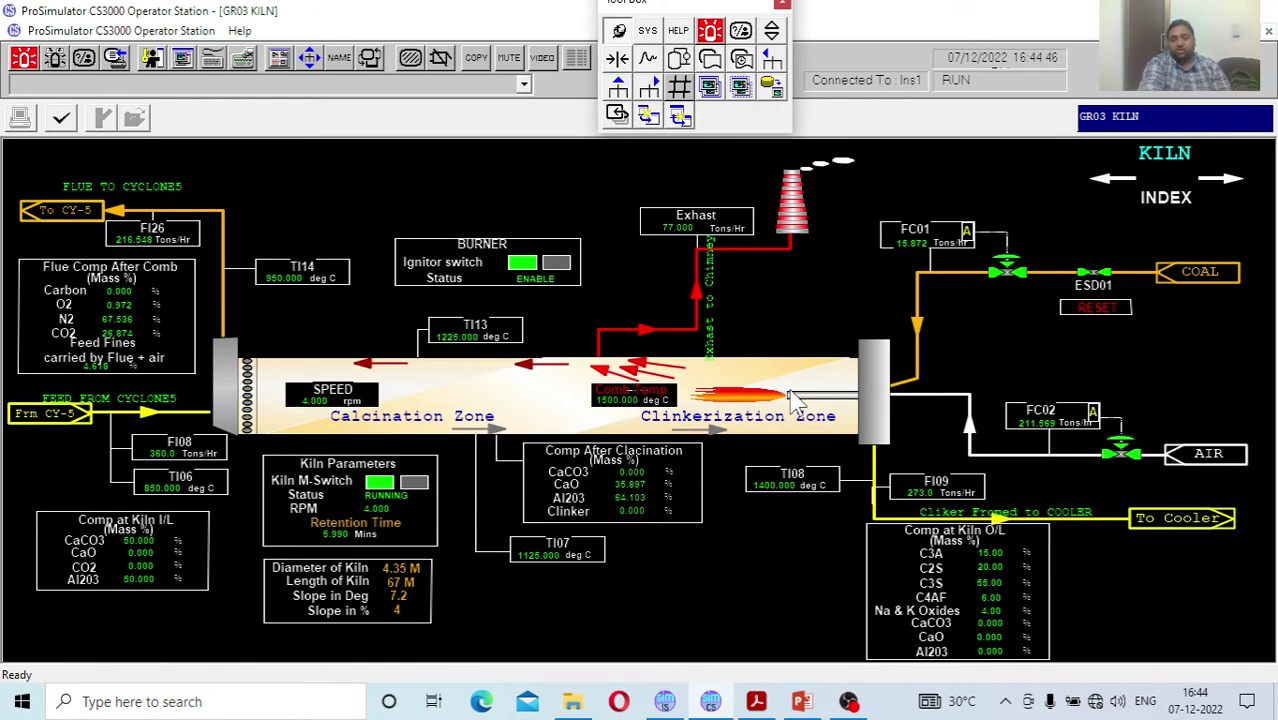
pyautogui.click(934, 243)
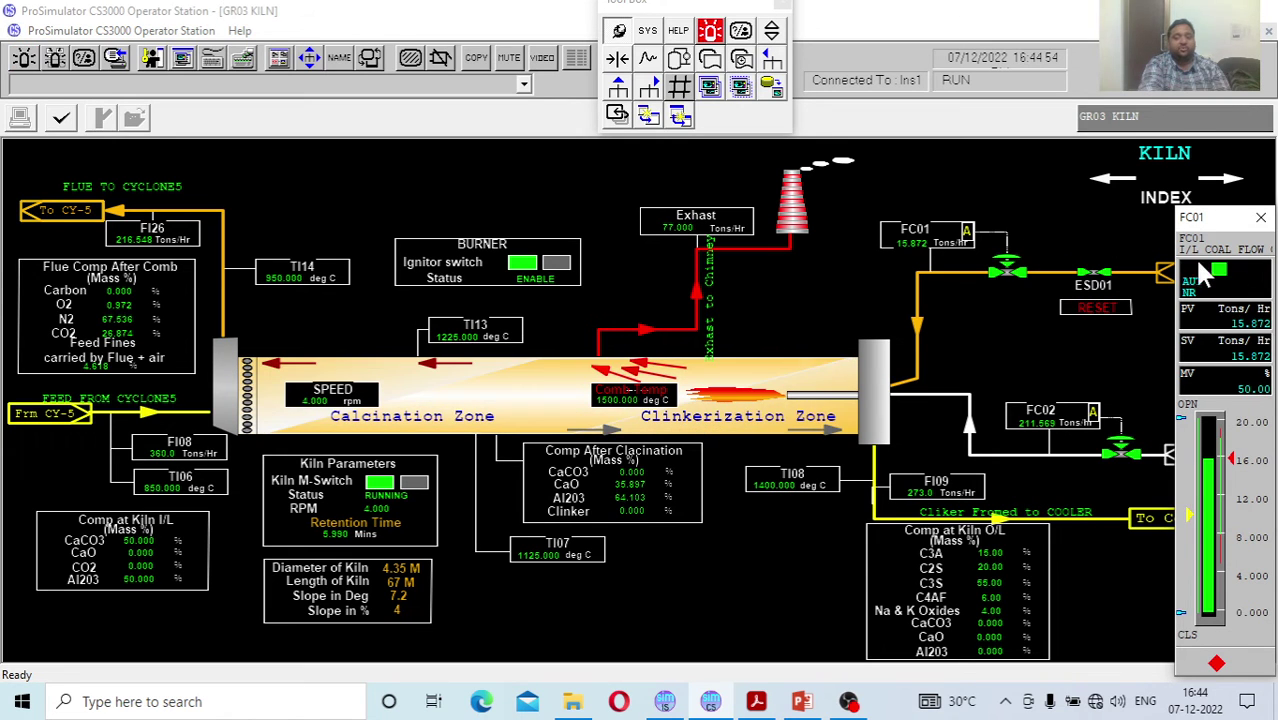
pyautogui.click(1262, 222)
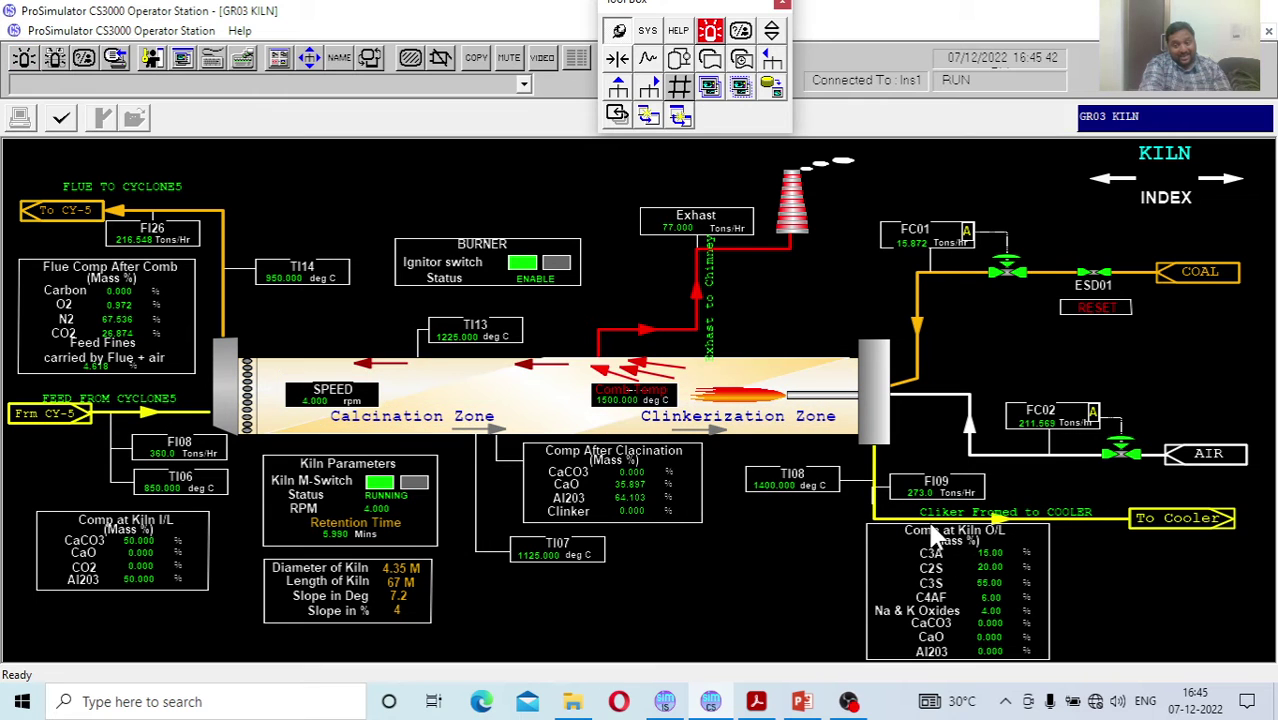
# Step: Follow the clinker line to the Cement Recovery graphic and inspect the FAN1 switch and cooling air controller FC05 faceplates
pyautogui.click(1203, 515)
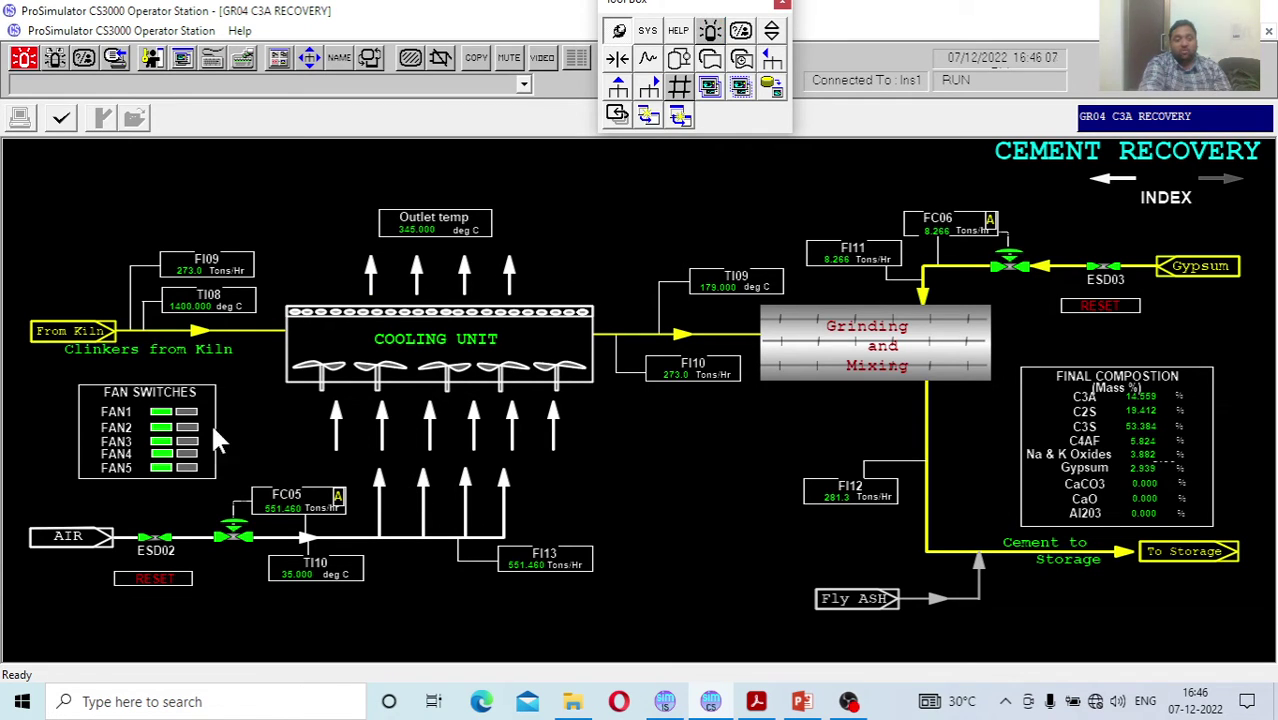
pyautogui.click(158, 415)
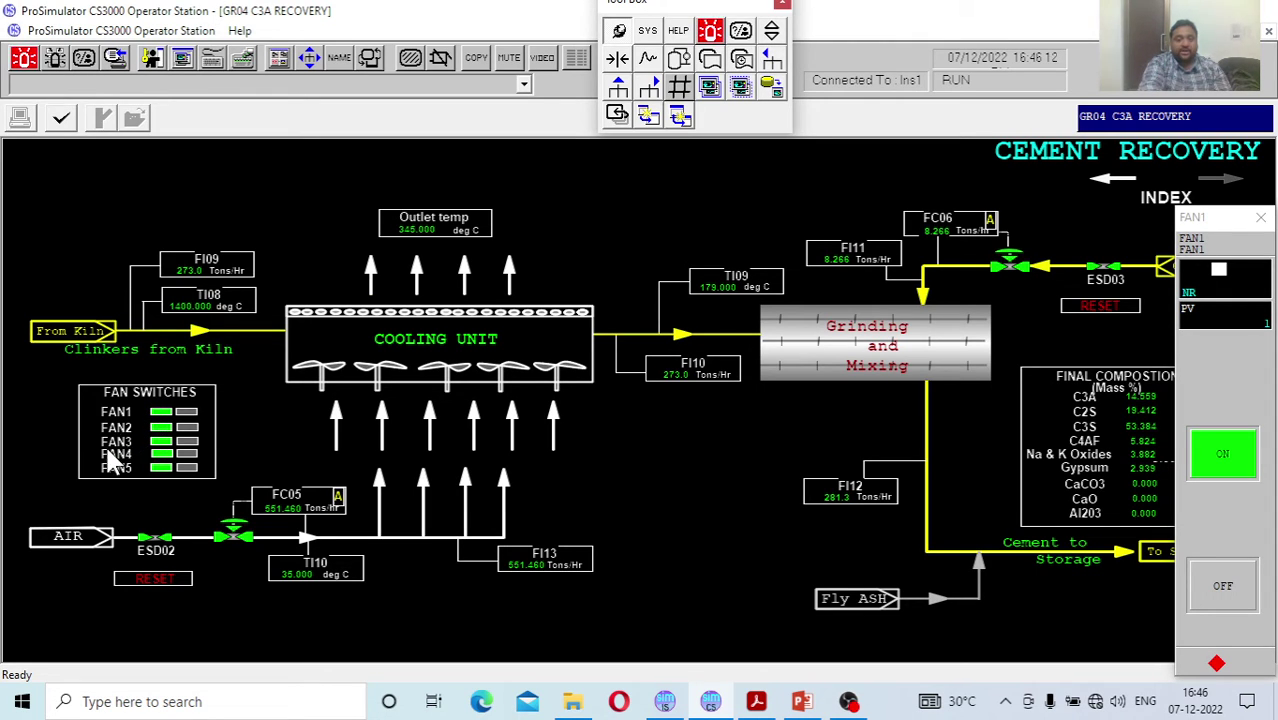
pyautogui.click(1260, 217)
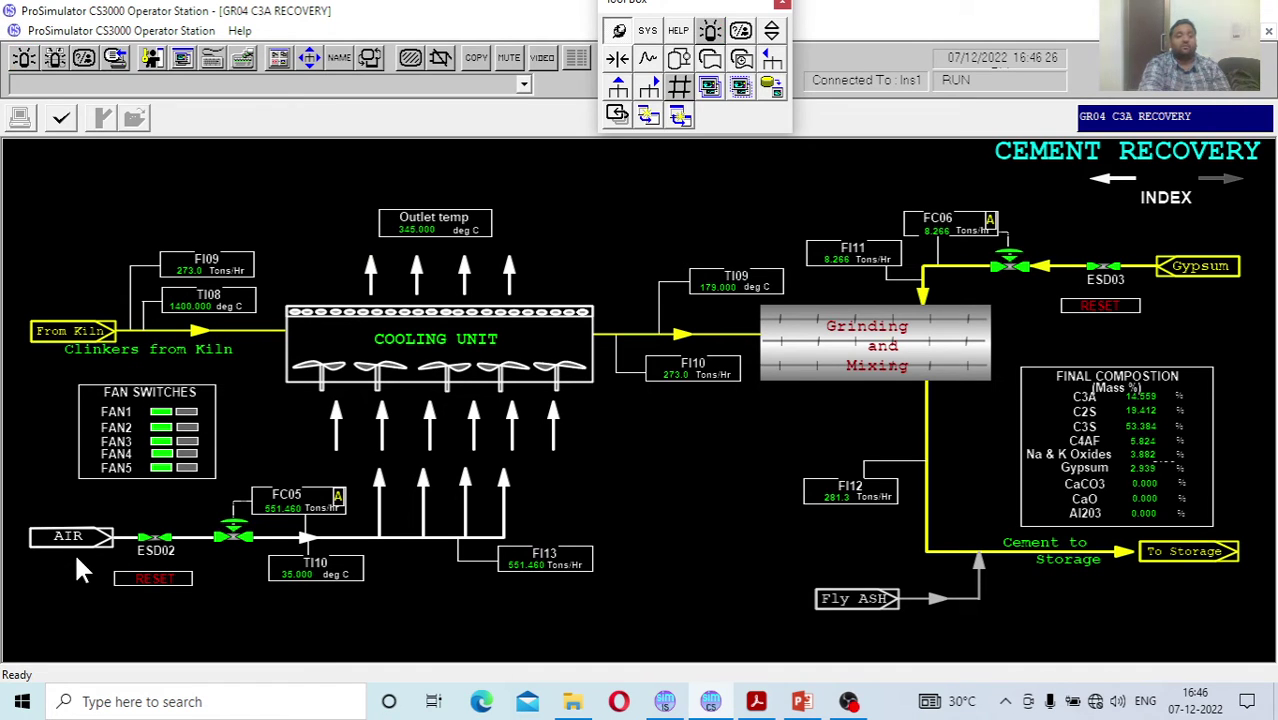
pyautogui.click(316, 508)
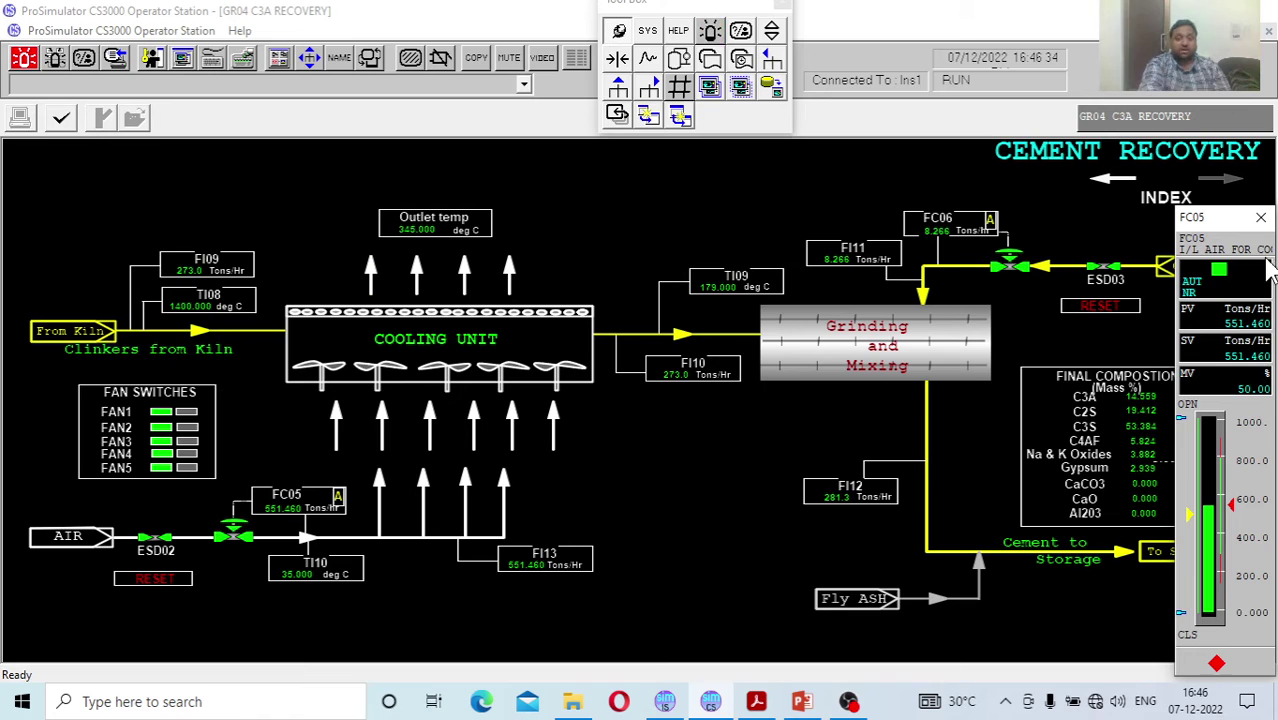
pyautogui.click(1260, 217)
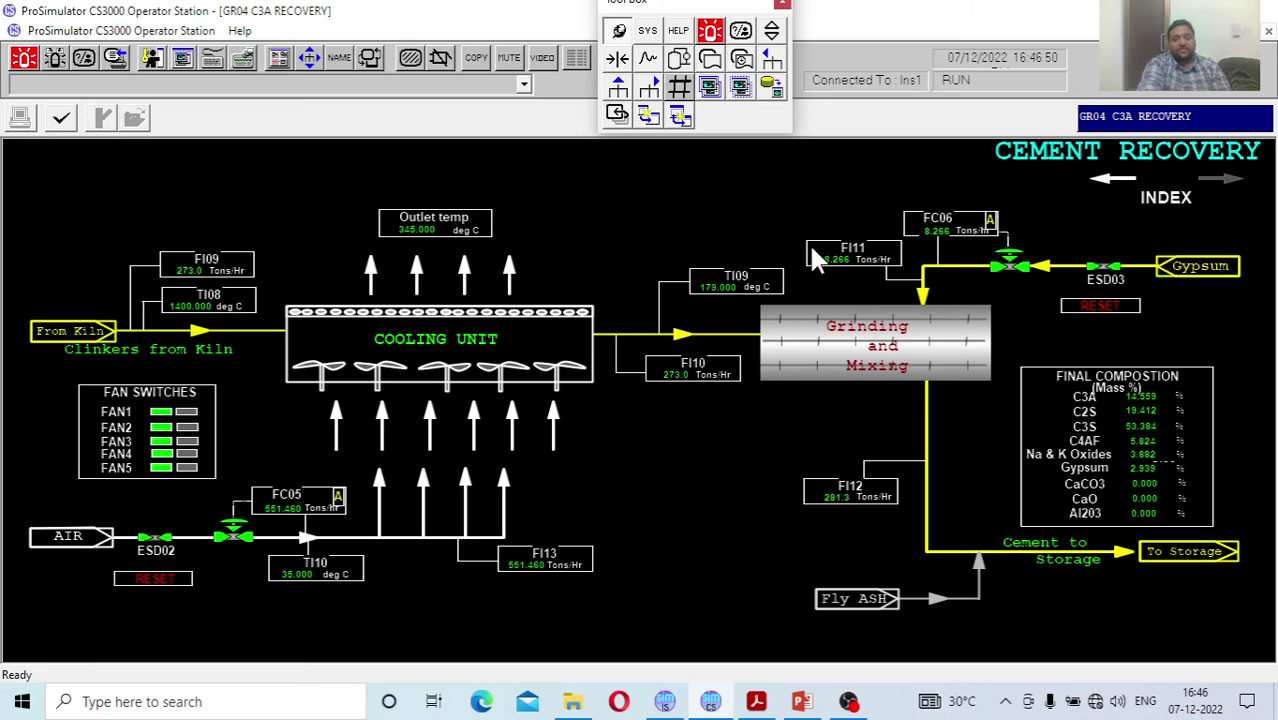
pyautogui.click(1112, 179)
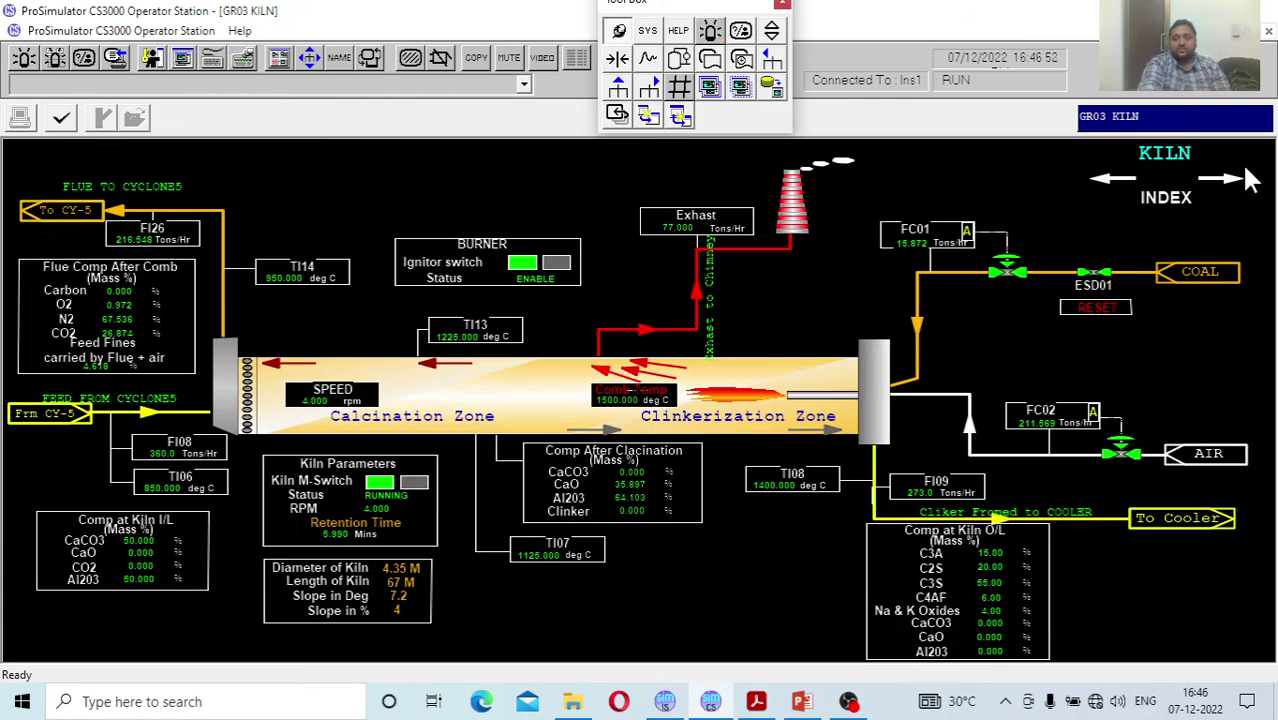
pyautogui.click(1248, 180)
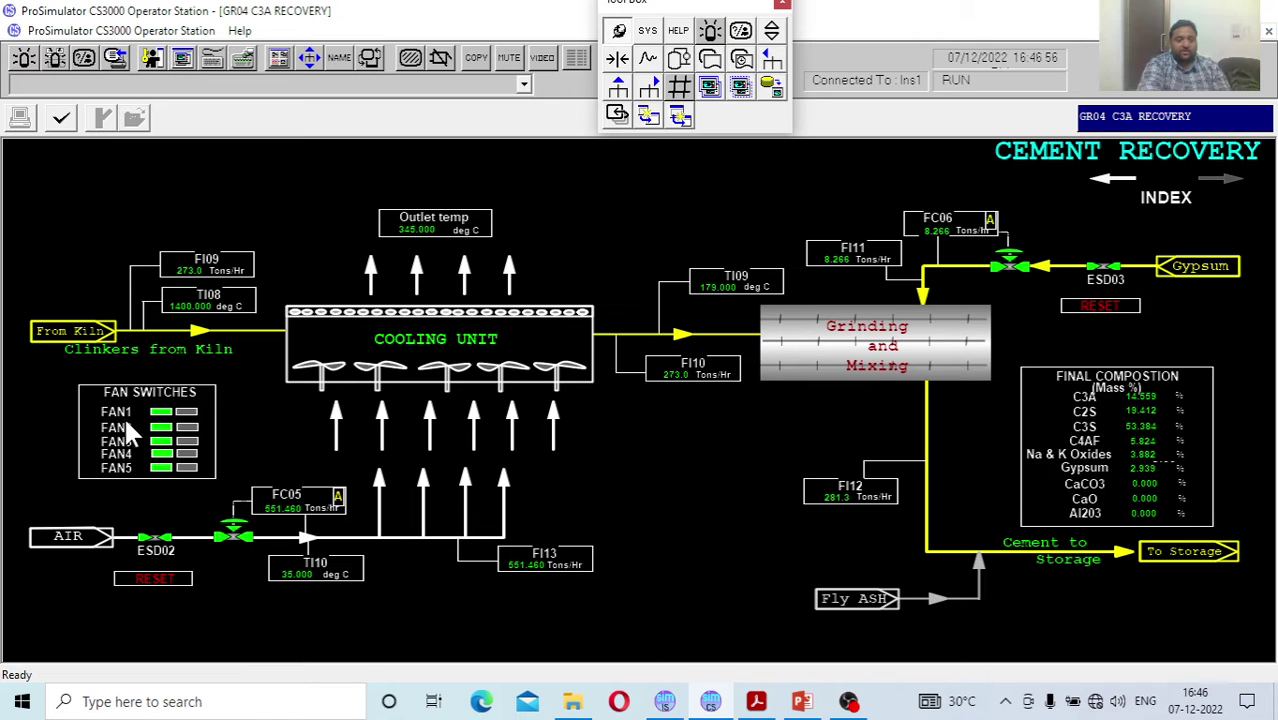
pyautogui.click(666, 700)
pyautogui.click(710, 700)
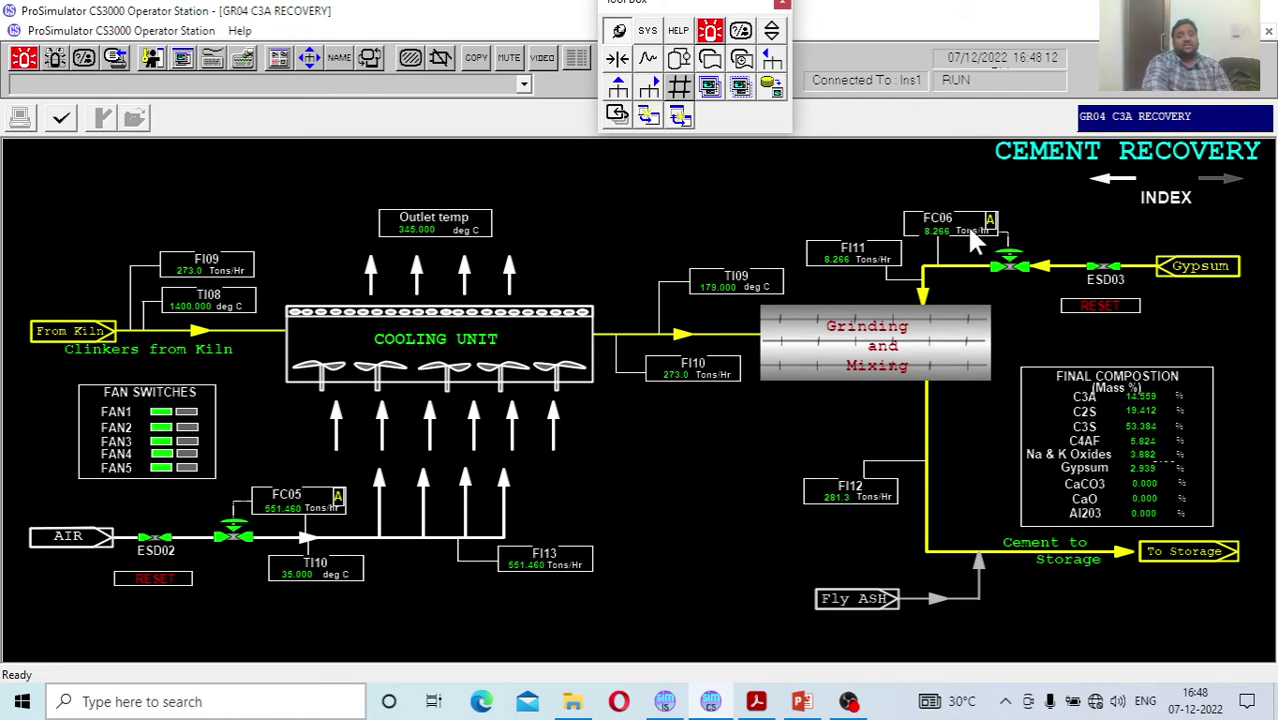
# Step: Set the setpoint (SV) of the gypsum flow controller FC06 to 15 Tons/Hr and confirm the change
pyautogui.click(947, 224)
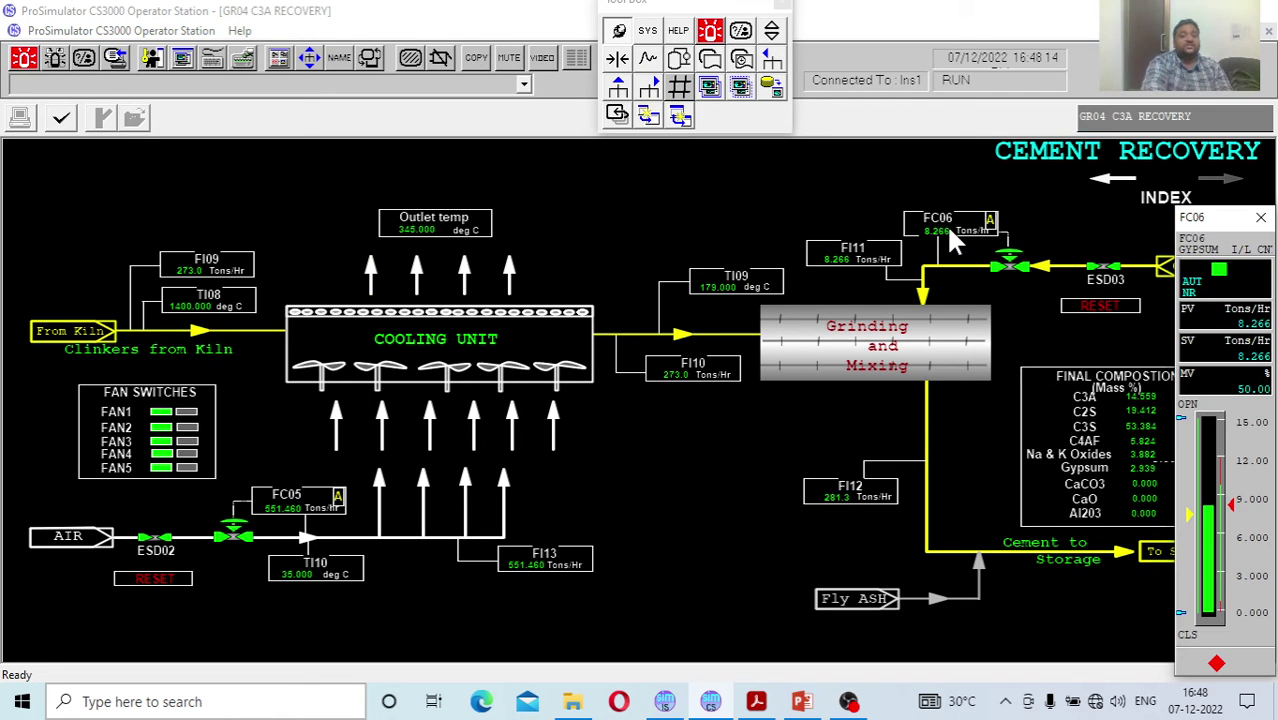
pyautogui.click(1261, 219)
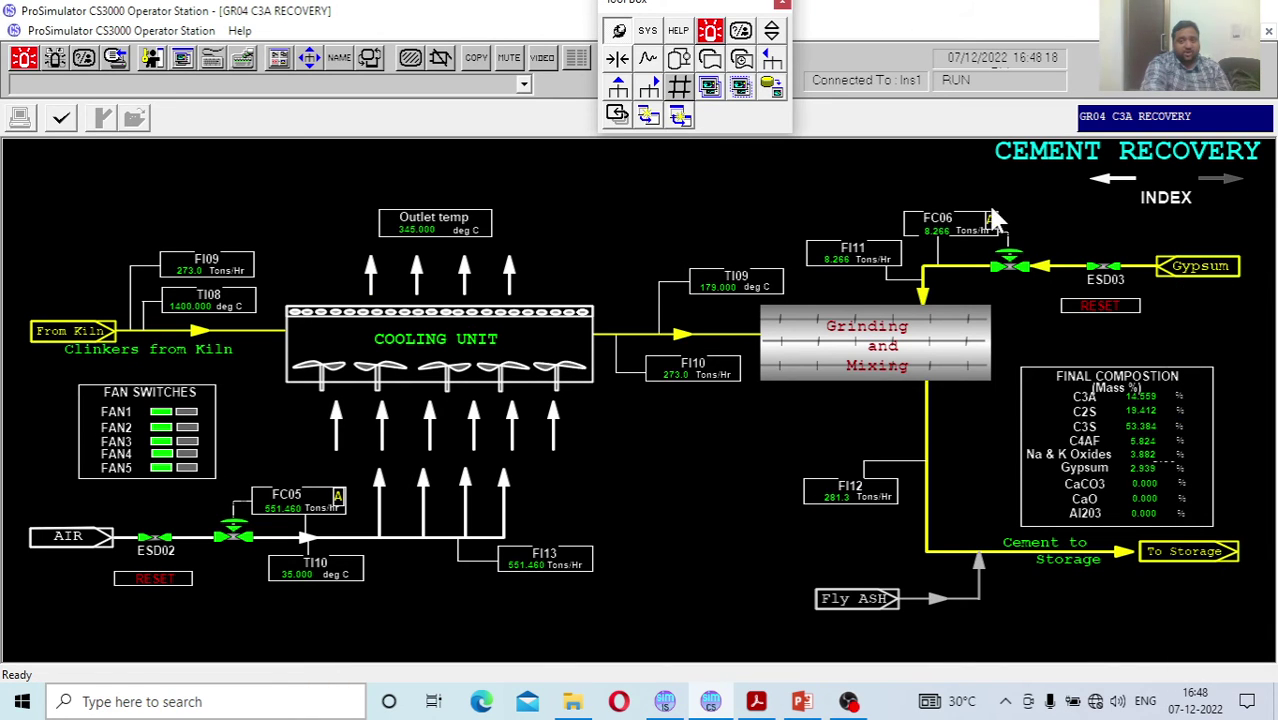
pyautogui.click(918, 230)
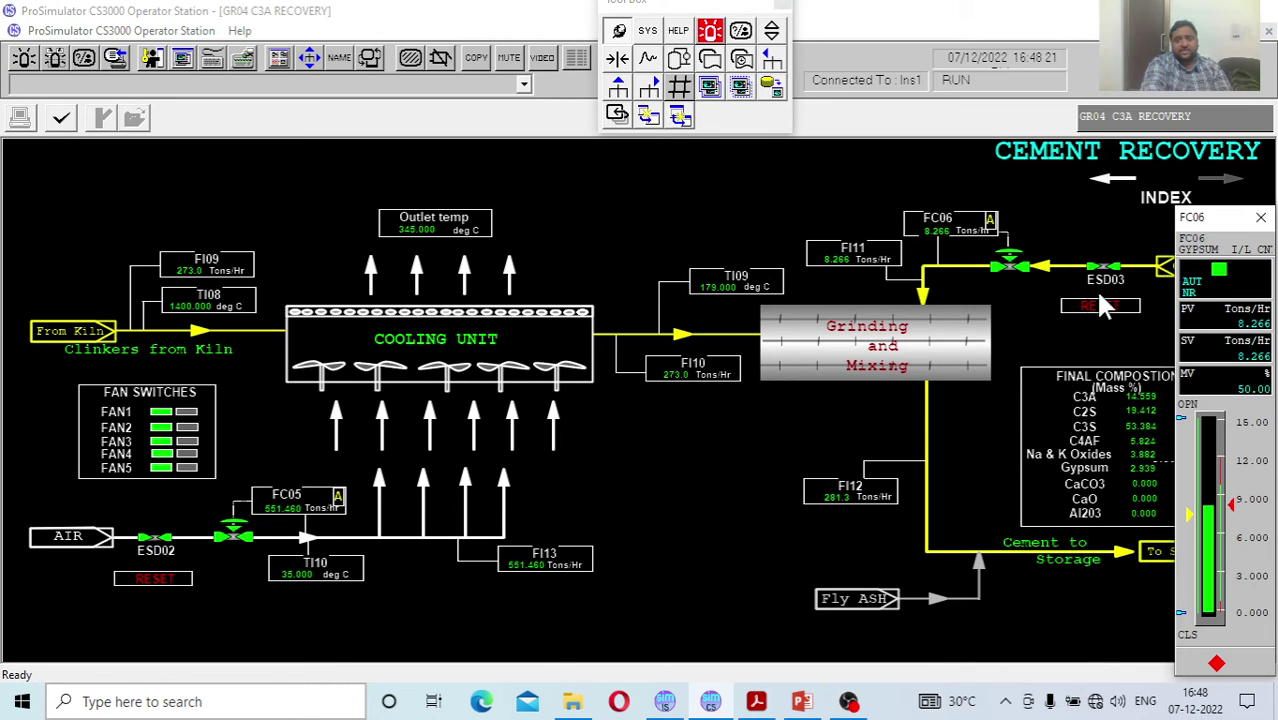
pyautogui.click(1250, 362)
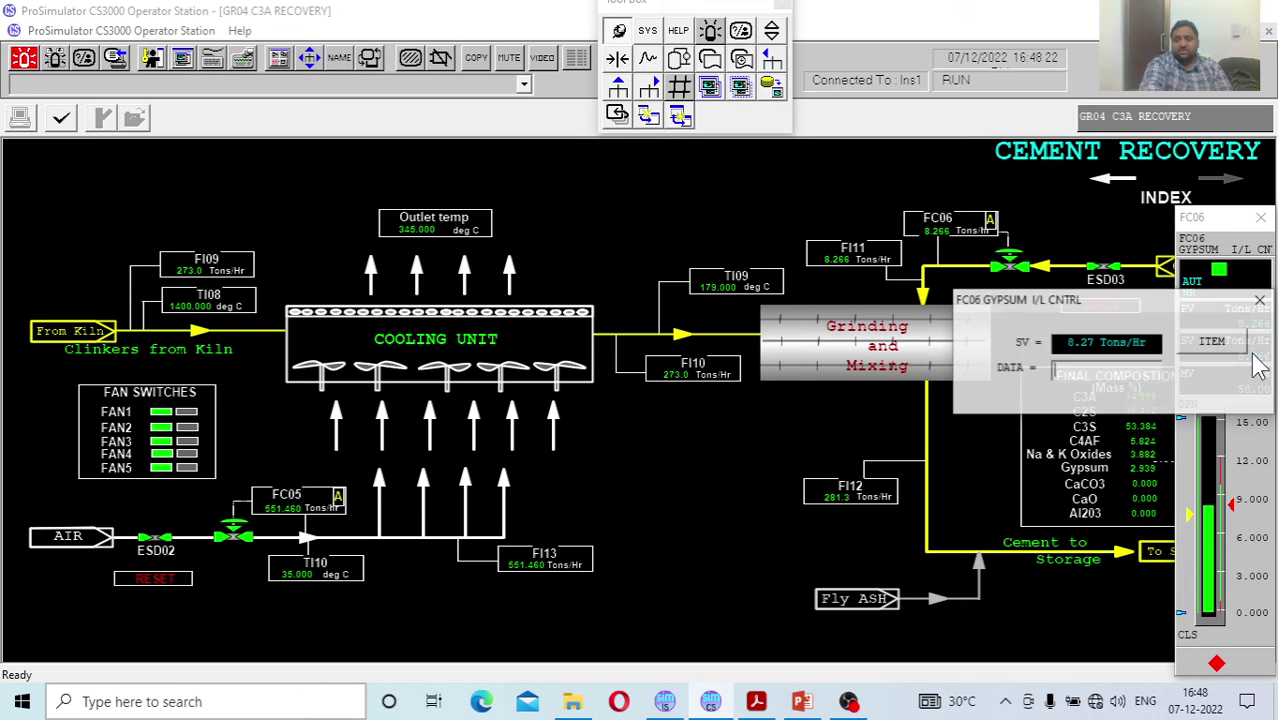
pyautogui.click(1261, 302)
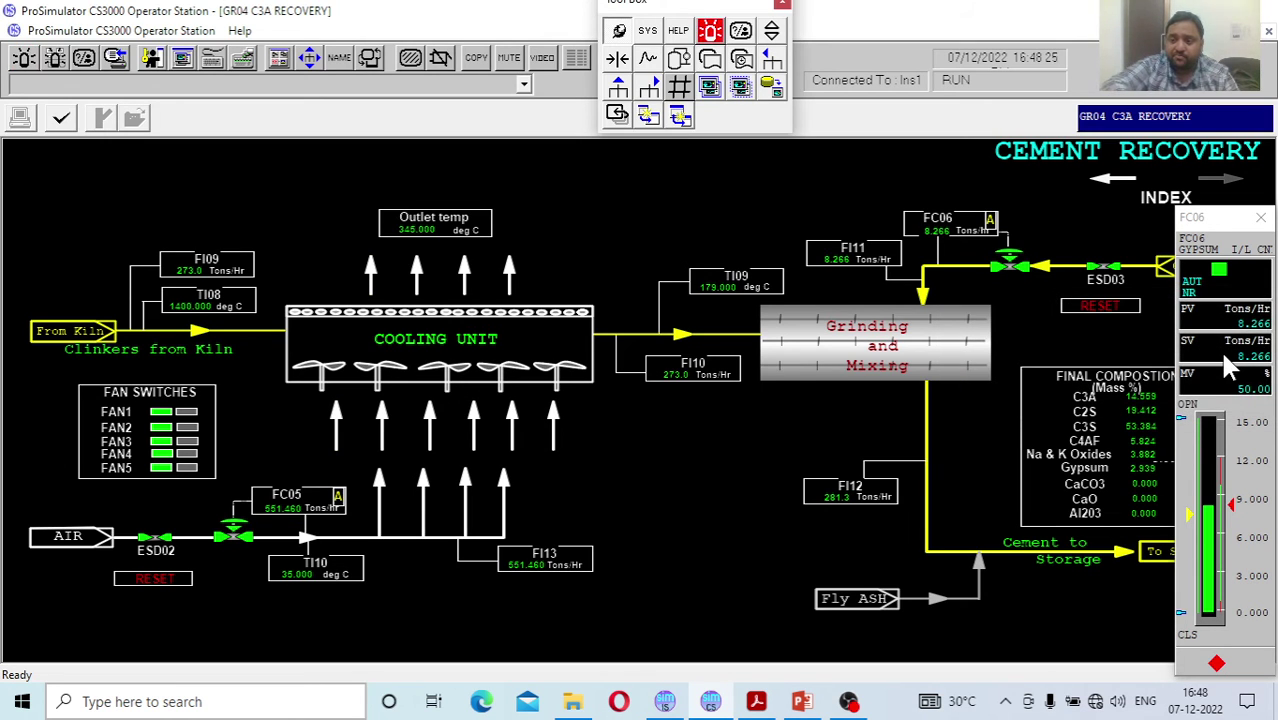
pyautogui.click(1232, 368)
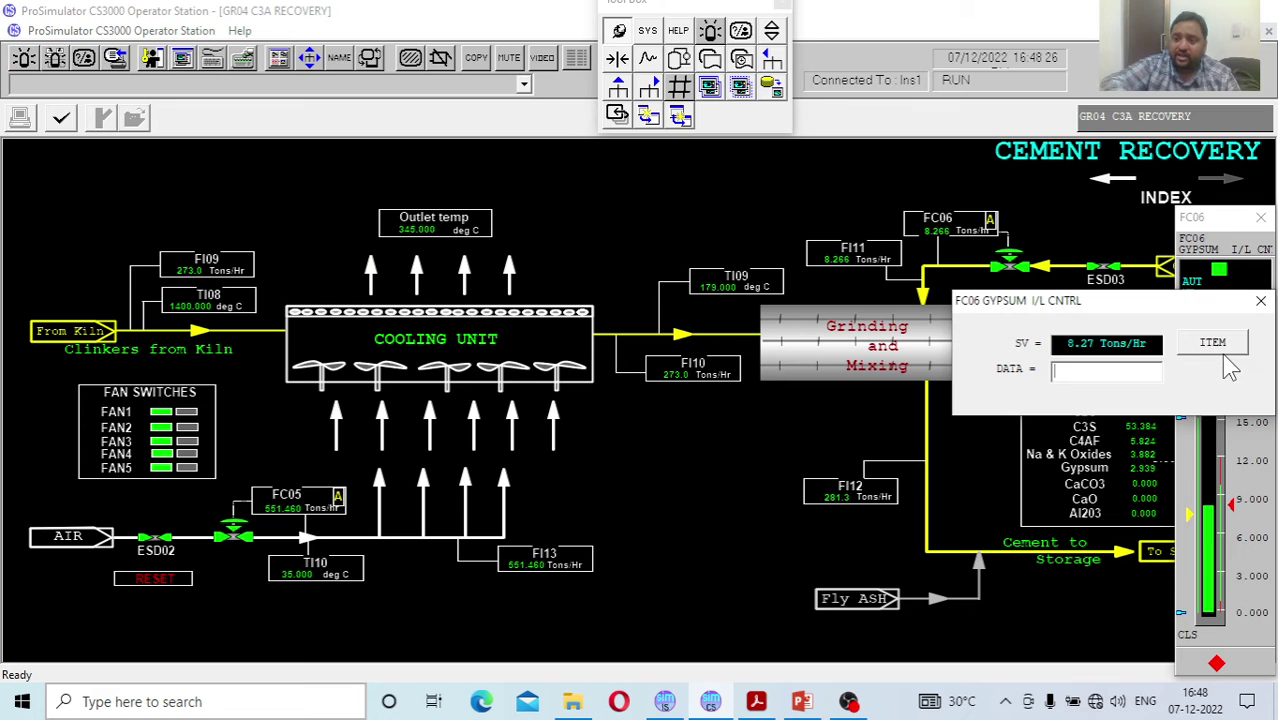
pyautogui.write('10')
pyautogui.press('Return')
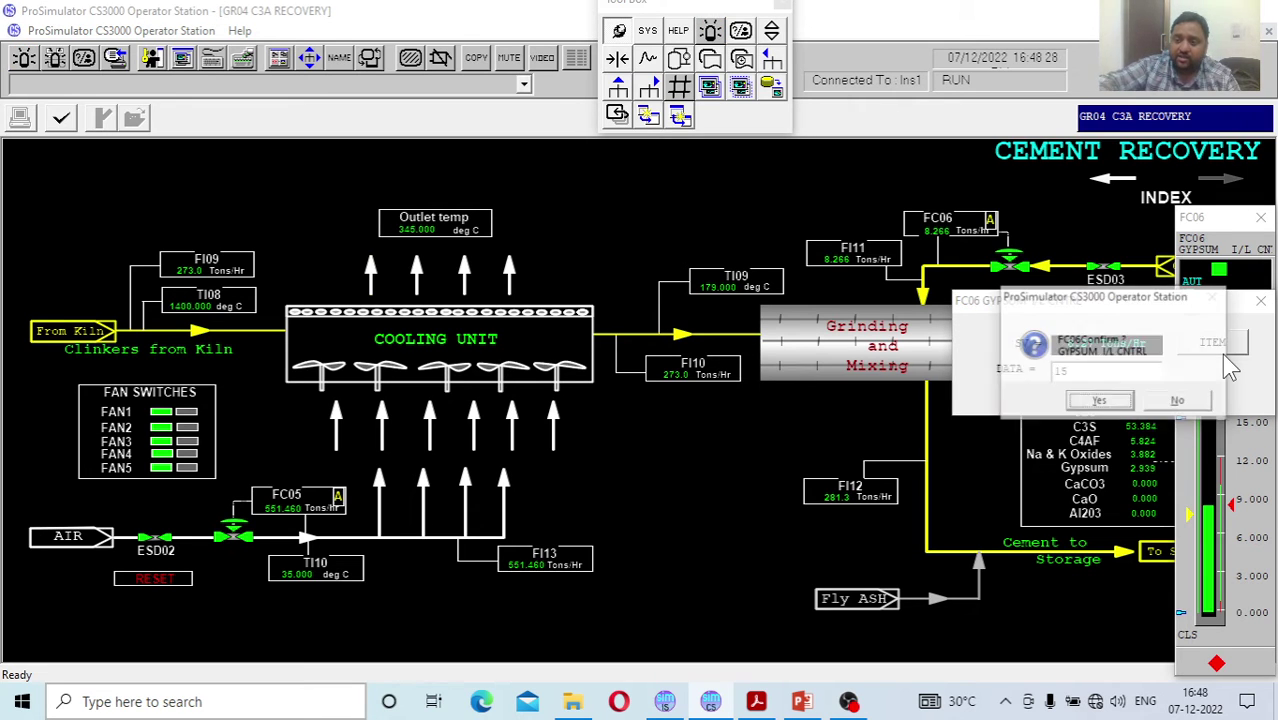
pyautogui.click(1099, 401)
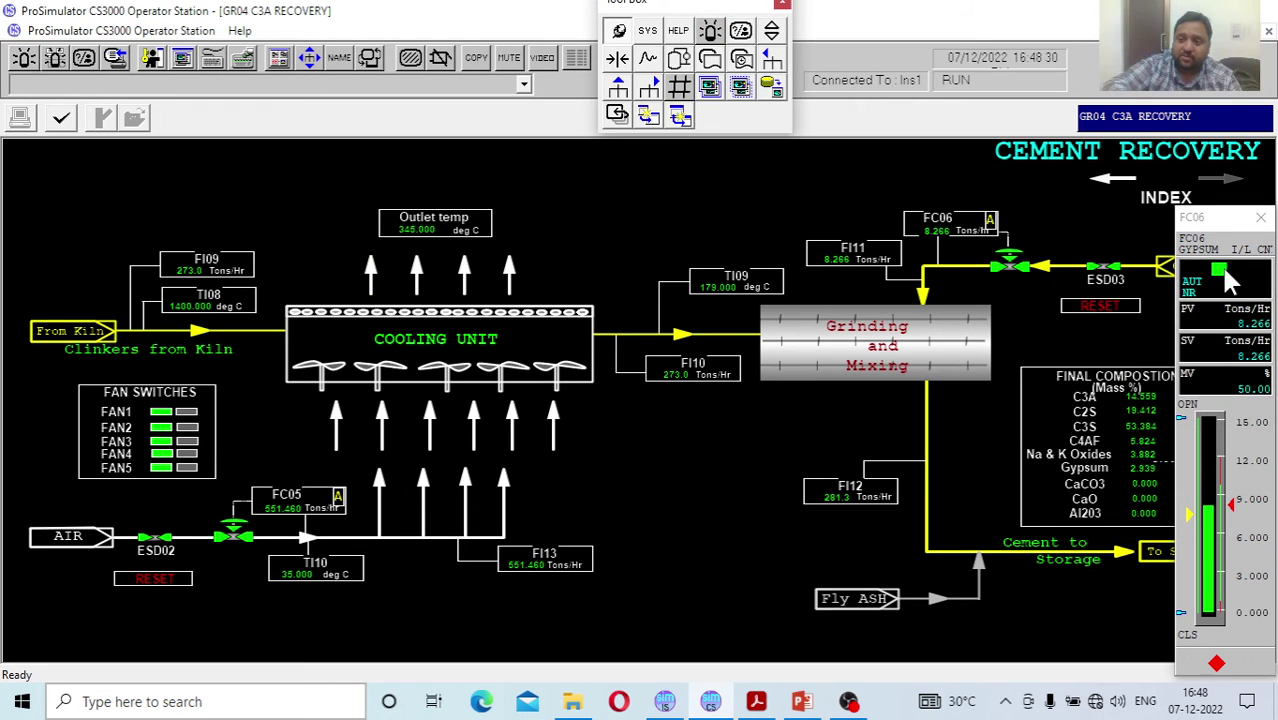
pyautogui.click(1260, 218)
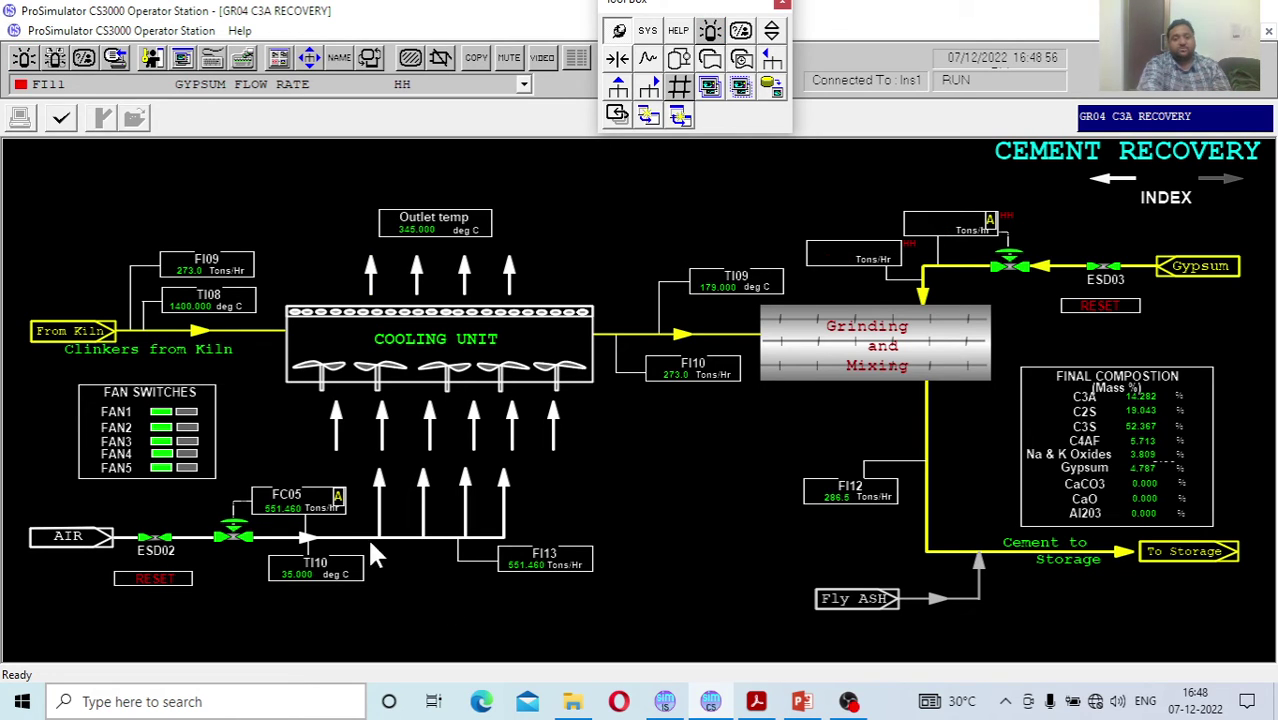
# Step: Set the setpoint (SV) of the cooling air flow controller FC05 to 700 Tons/Hr
pyautogui.click(302, 496)
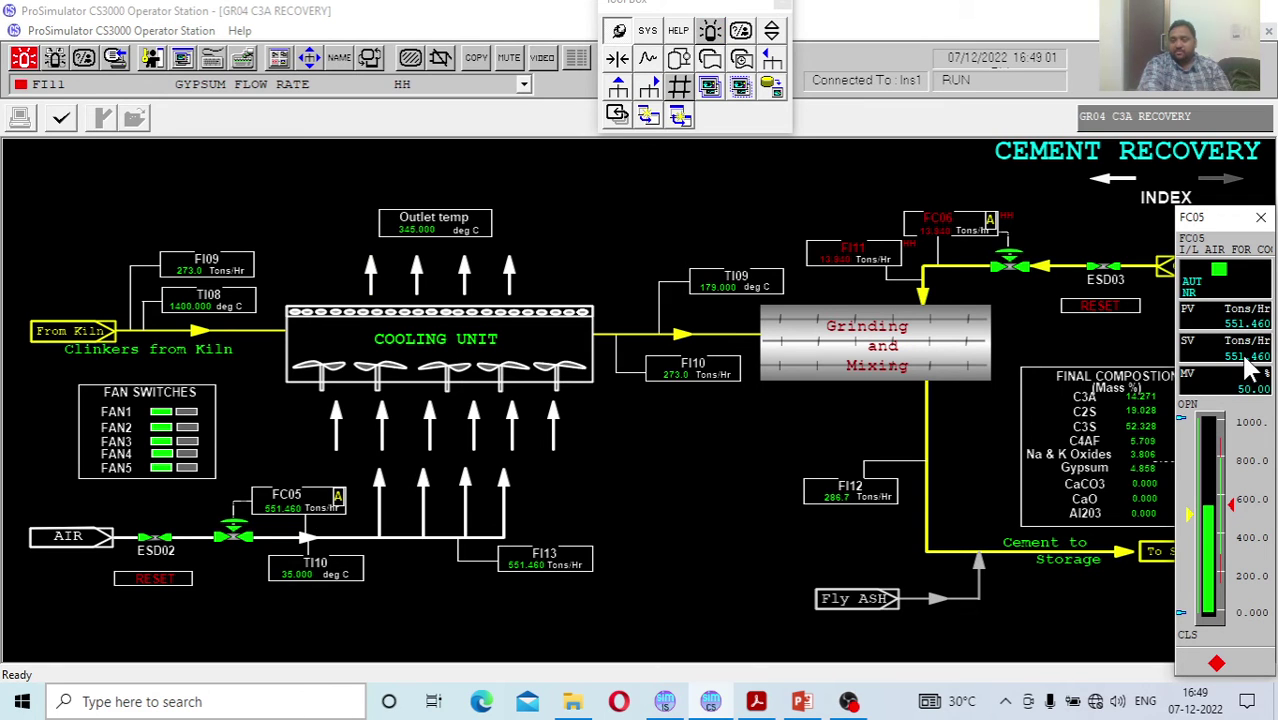
pyautogui.click(1216, 356)
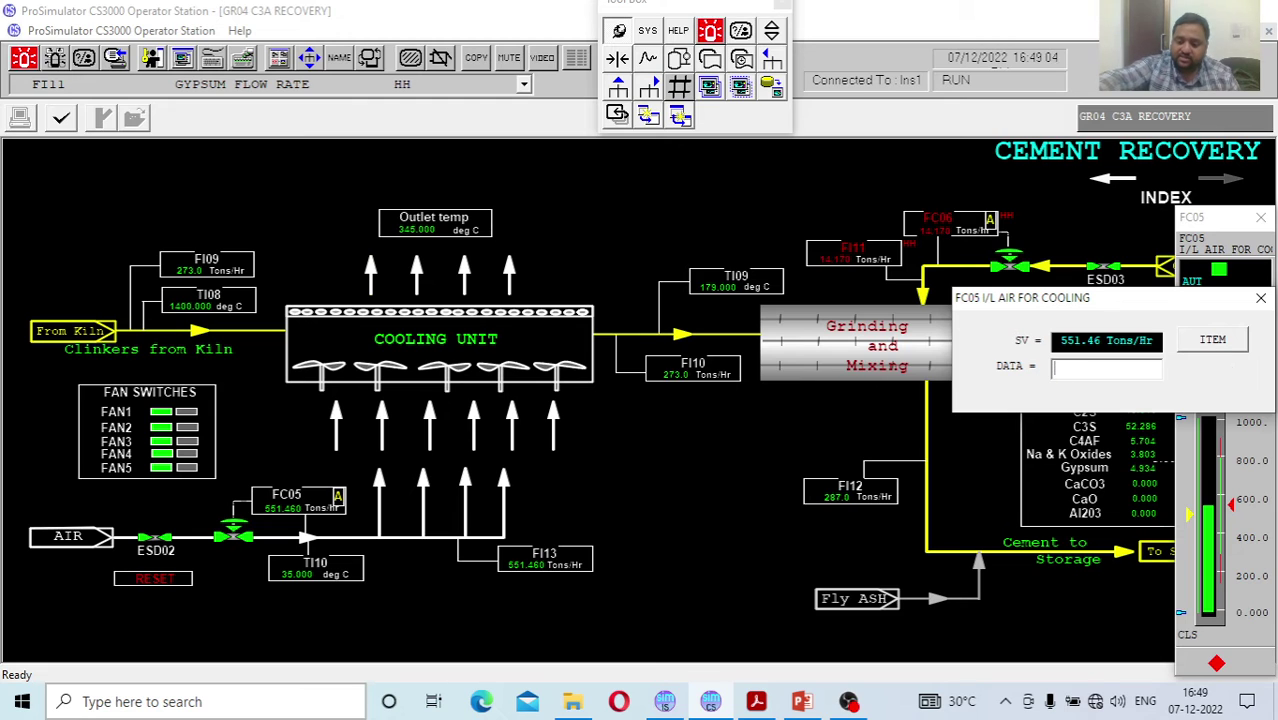
pyautogui.write('700')
pyautogui.press('Return')
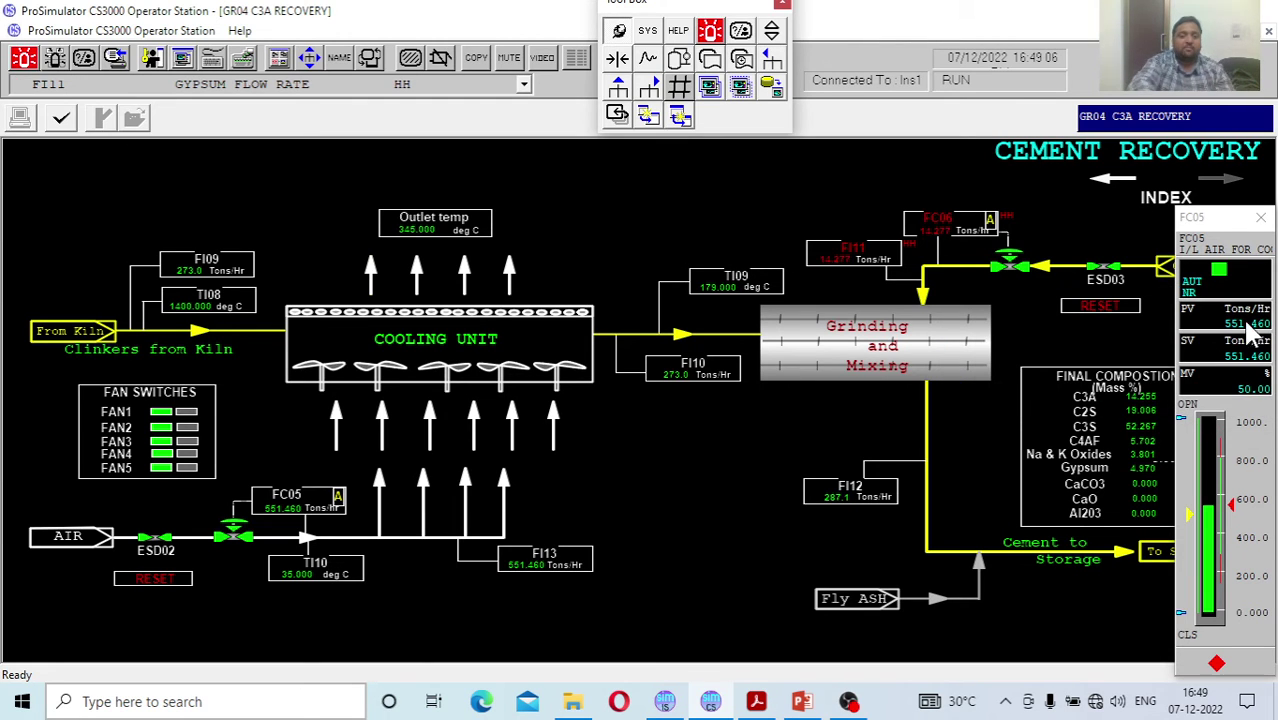
pyautogui.click(1259, 218)
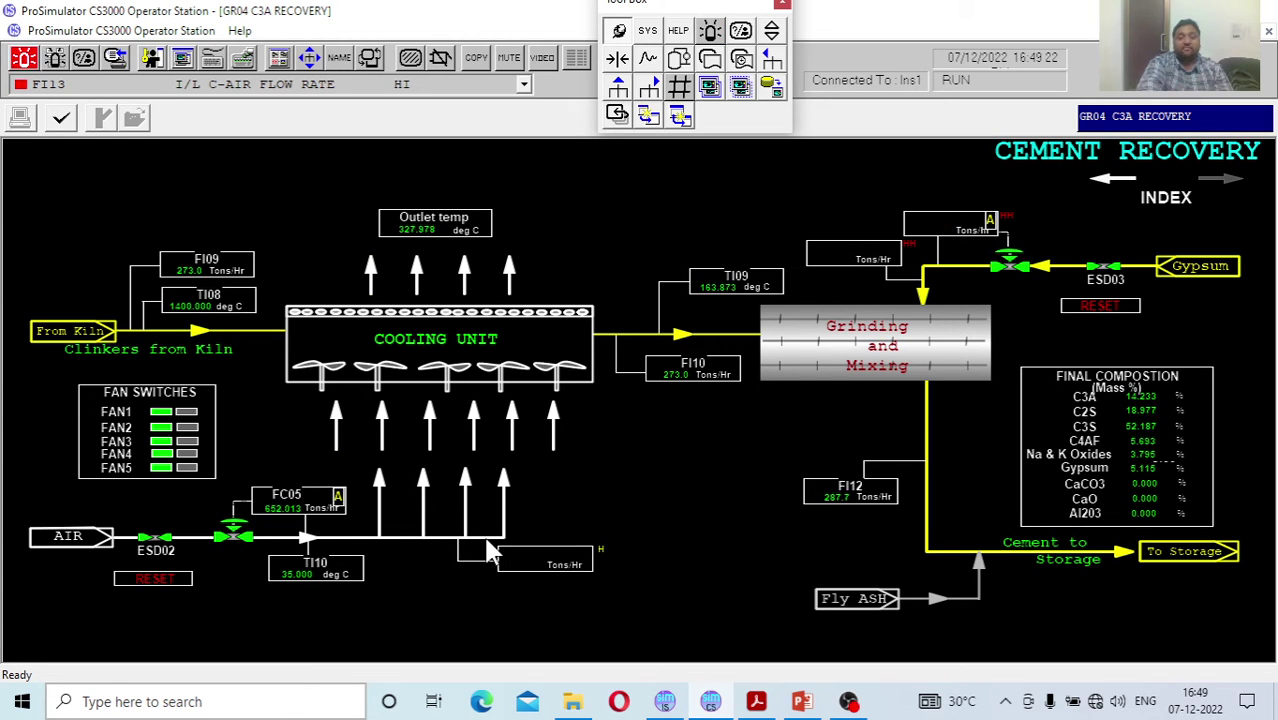
# Step: Review the Feed Side and Kiln graphics and return to Cement Recovery to examine the effect of the setpoint changes
pyautogui.click(1093, 182)
pyautogui.click(1093, 182)
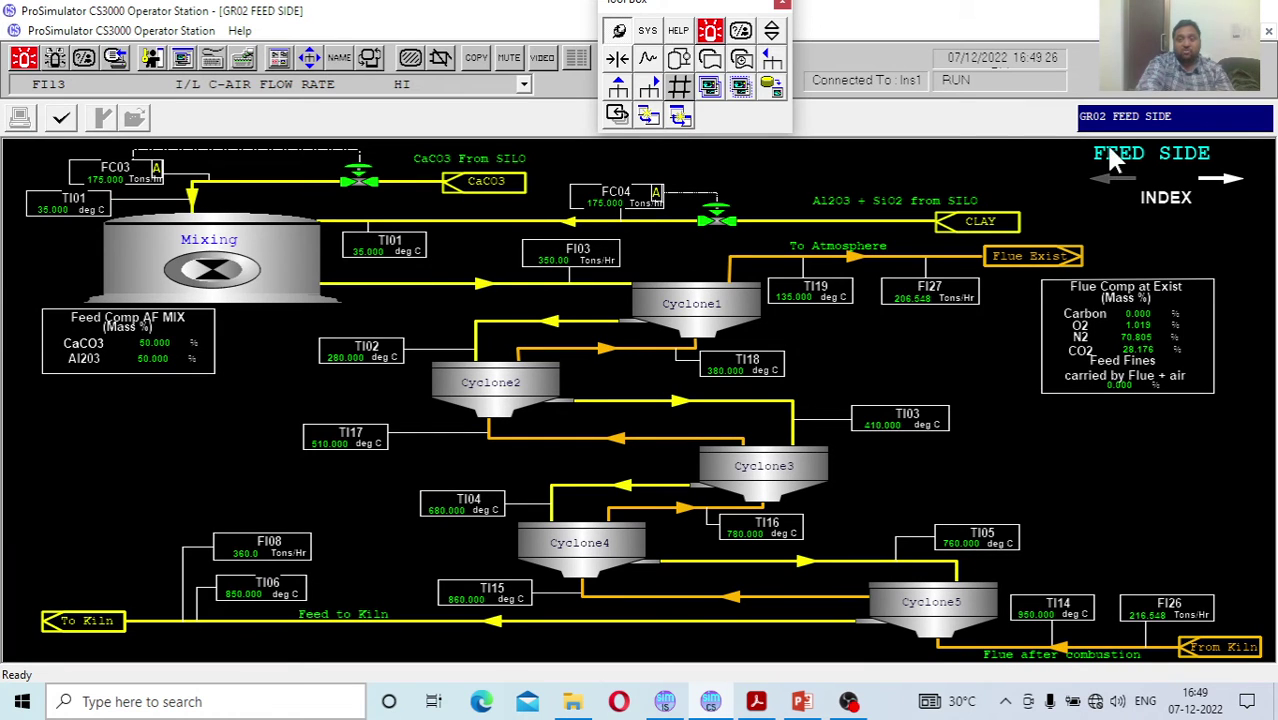
pyautogui.click(1222, 182)
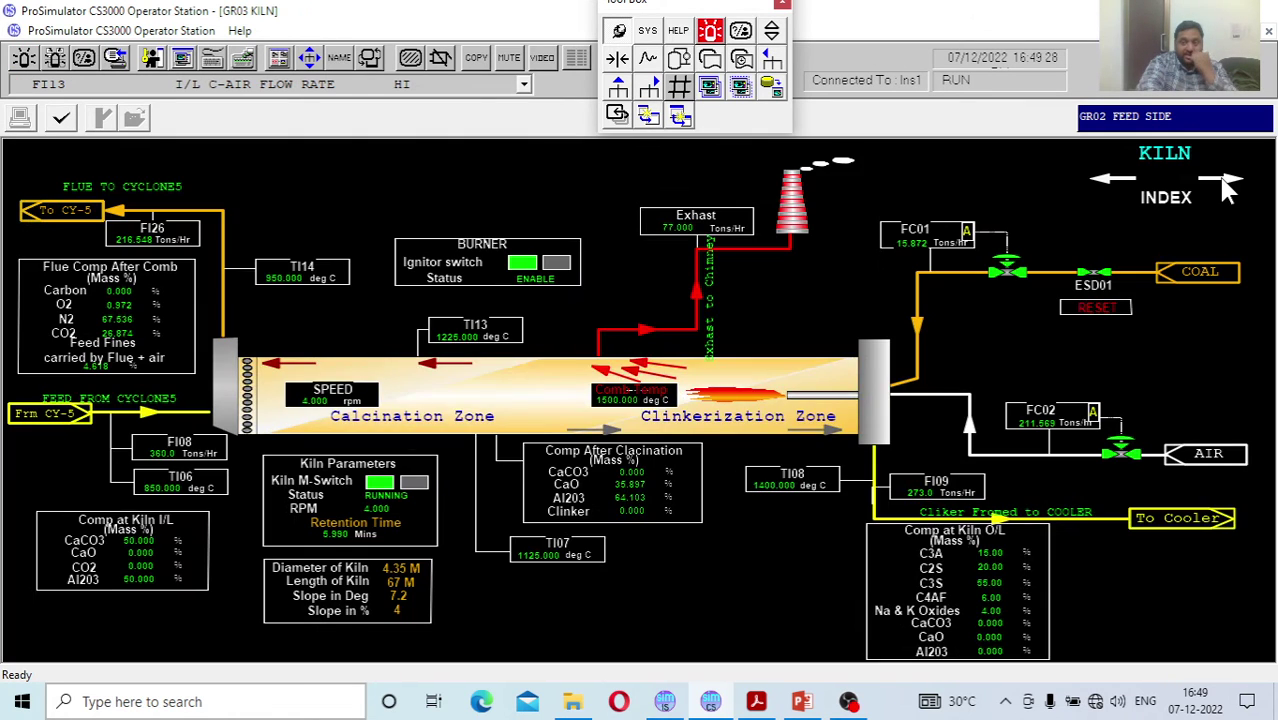
pyautogui.click(1219, 178)
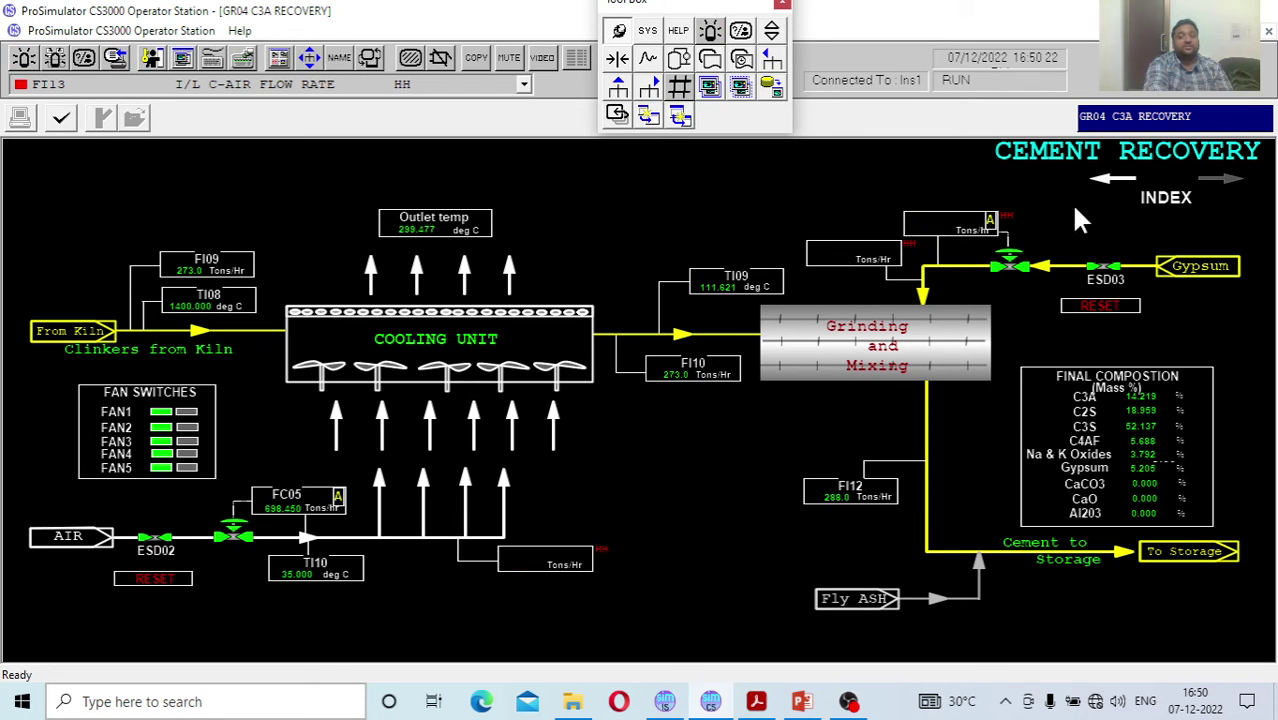
# Step: Check the exhaust flow faceplate on the Kiln graphic and switch the kiln burner's ignitor off
pyautogui.click(1104, 179)
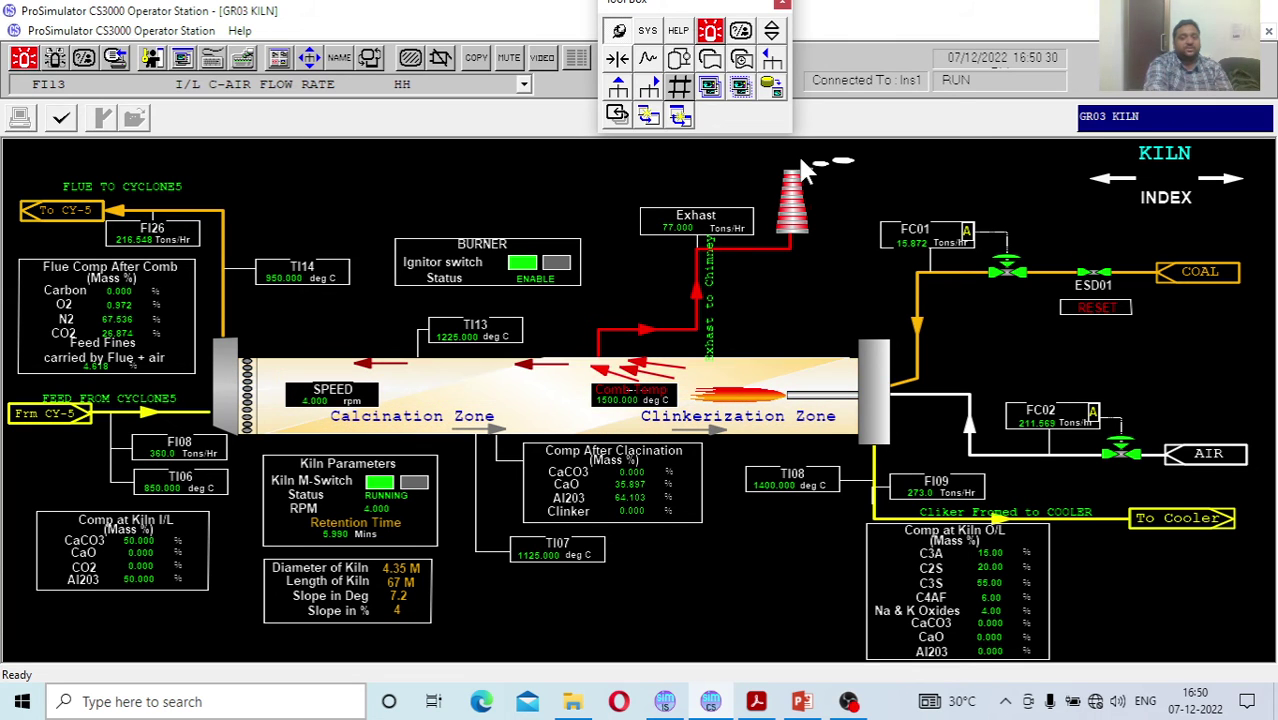
pyautogui.click(732, 230)
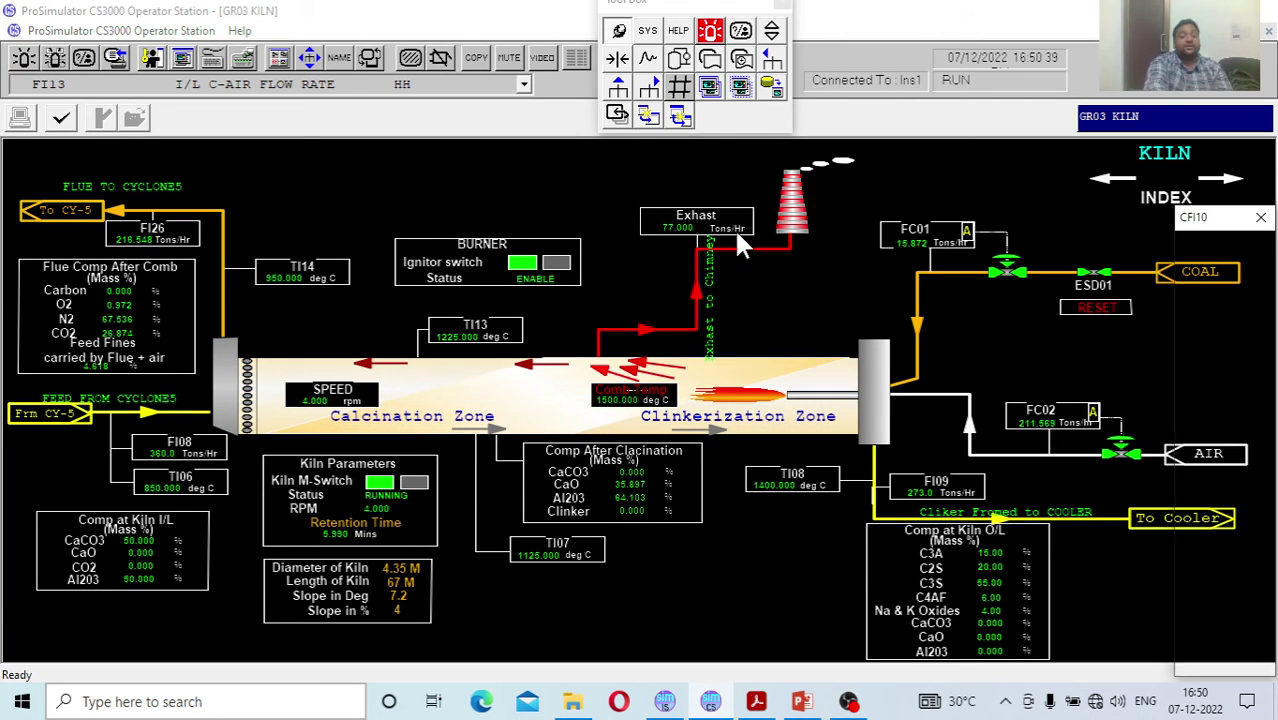
pyautogui.click(1261, 218)
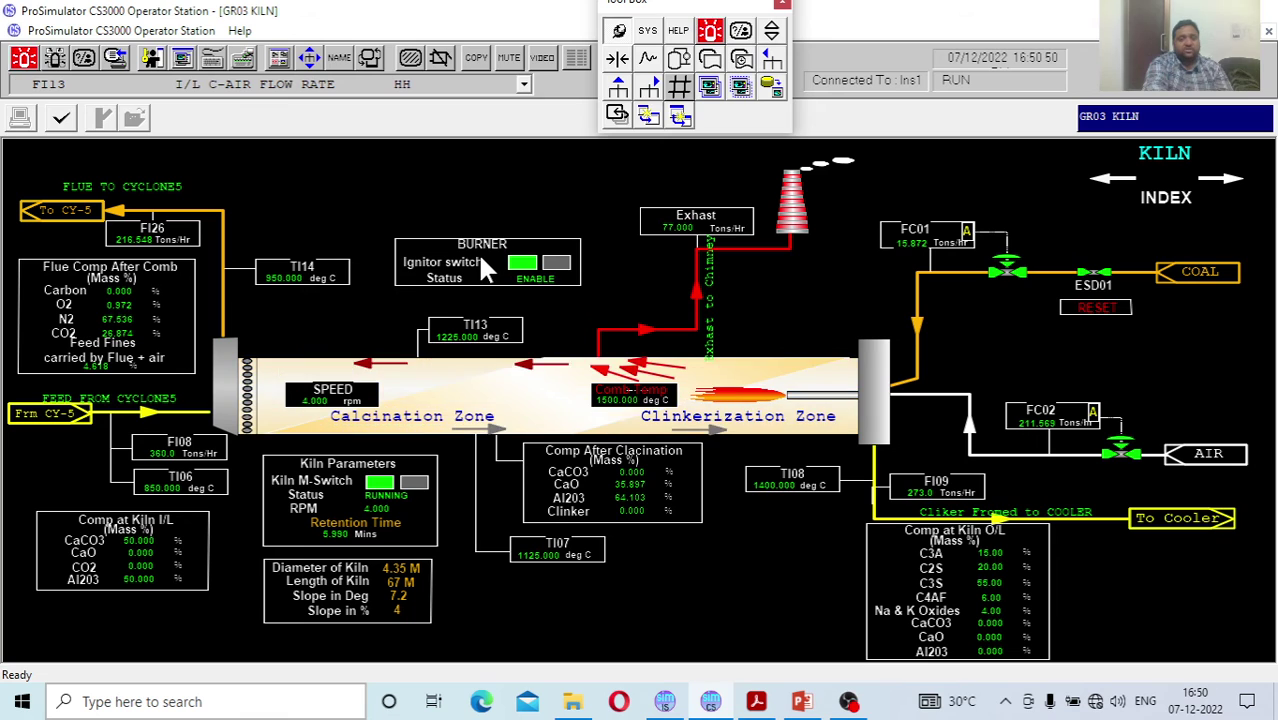
pyautogui.click(540, 263)
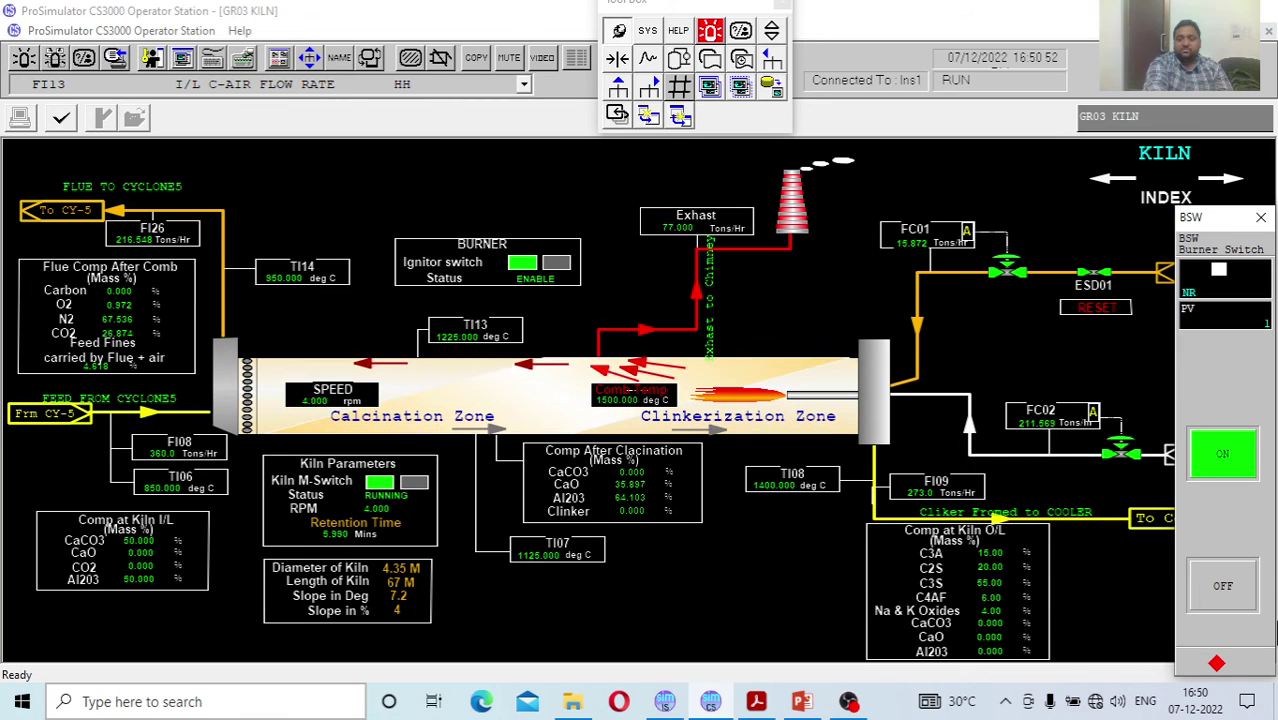
pyautogui.click(1228, 592)
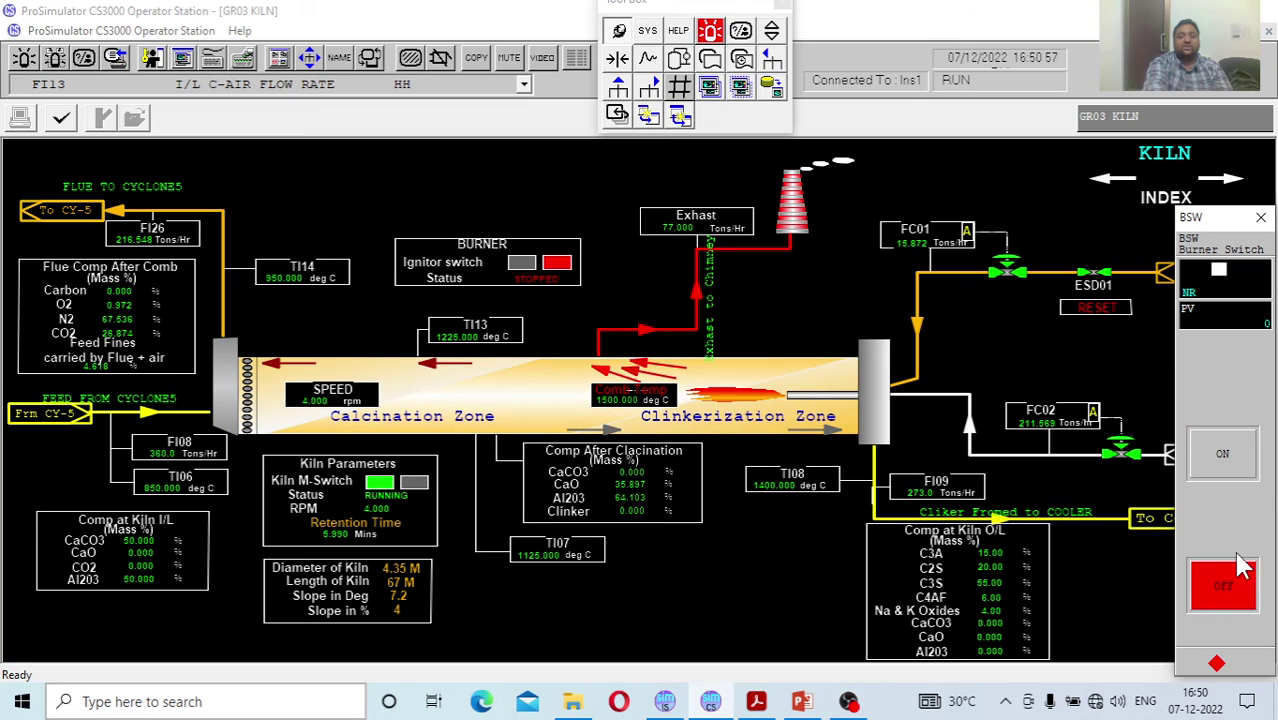
# Step: Switch the kiln burner's ignitor back on and close the Burner Switch faceplate
pyautogui.click(1222, 450)
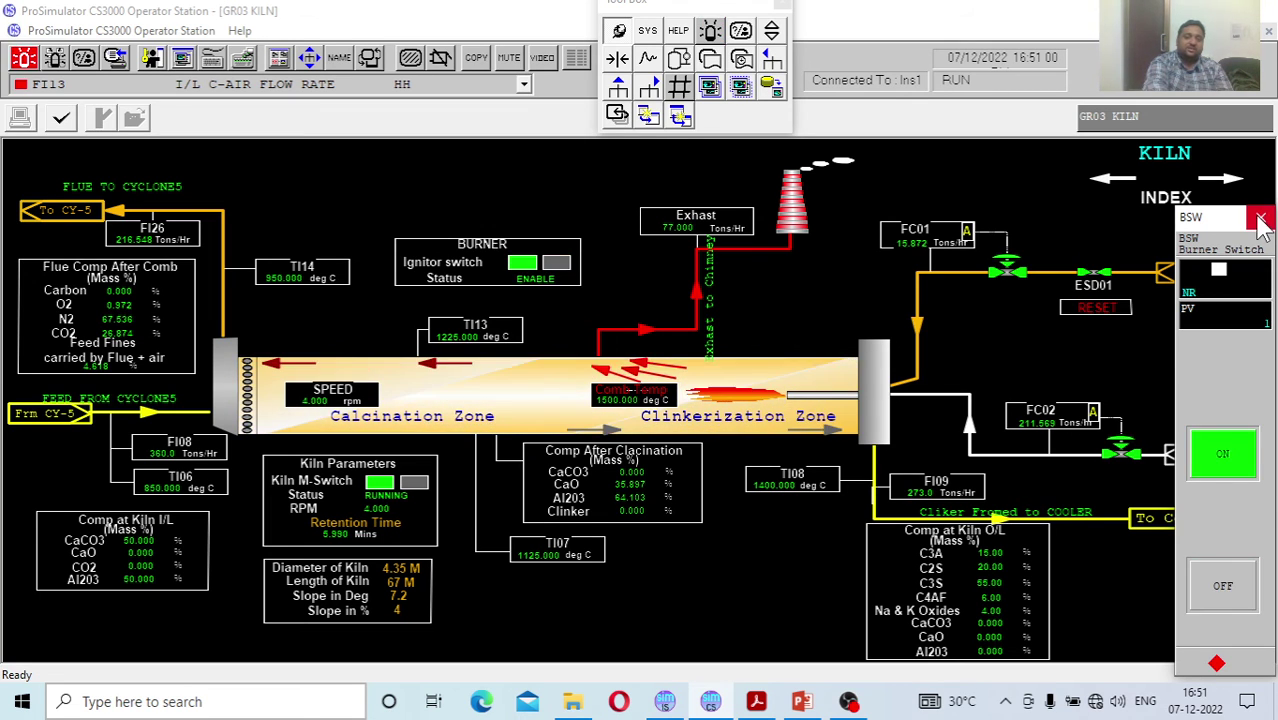
pyautogui.click(1261, 220)
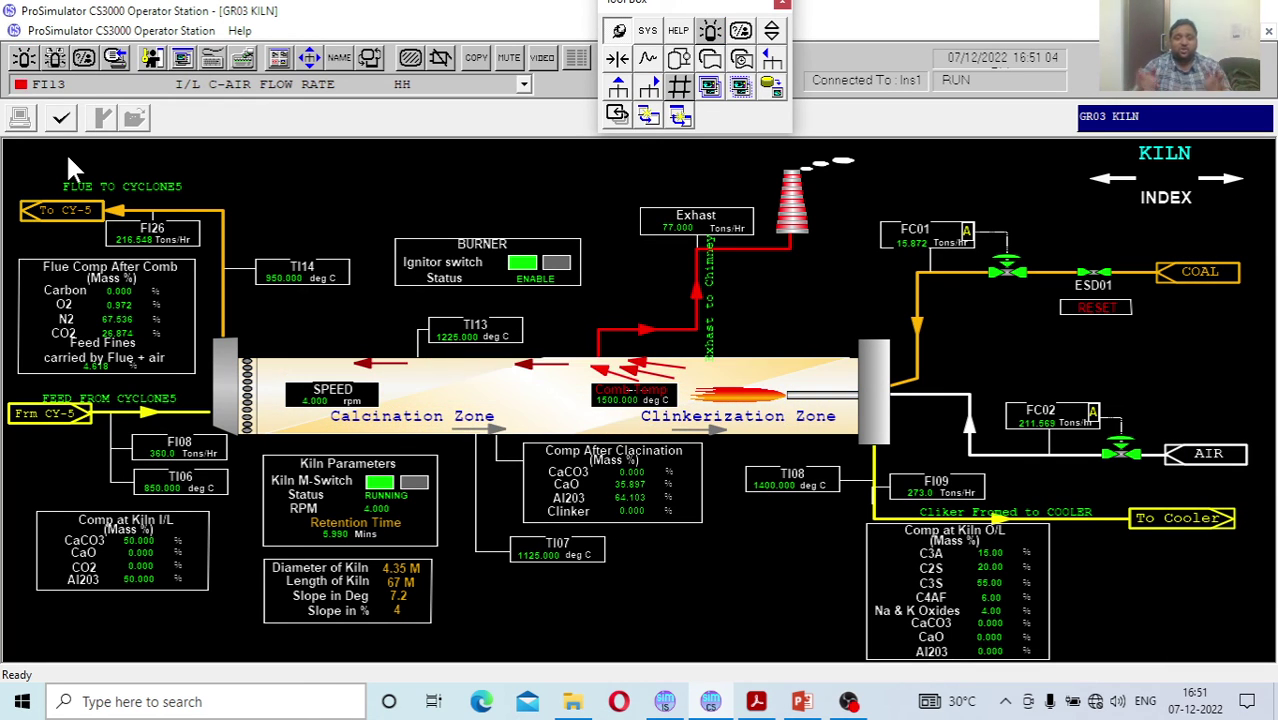
# Step: Review the process alarm list and return to the Kiln graphic
pyautogui.click(24, 62)
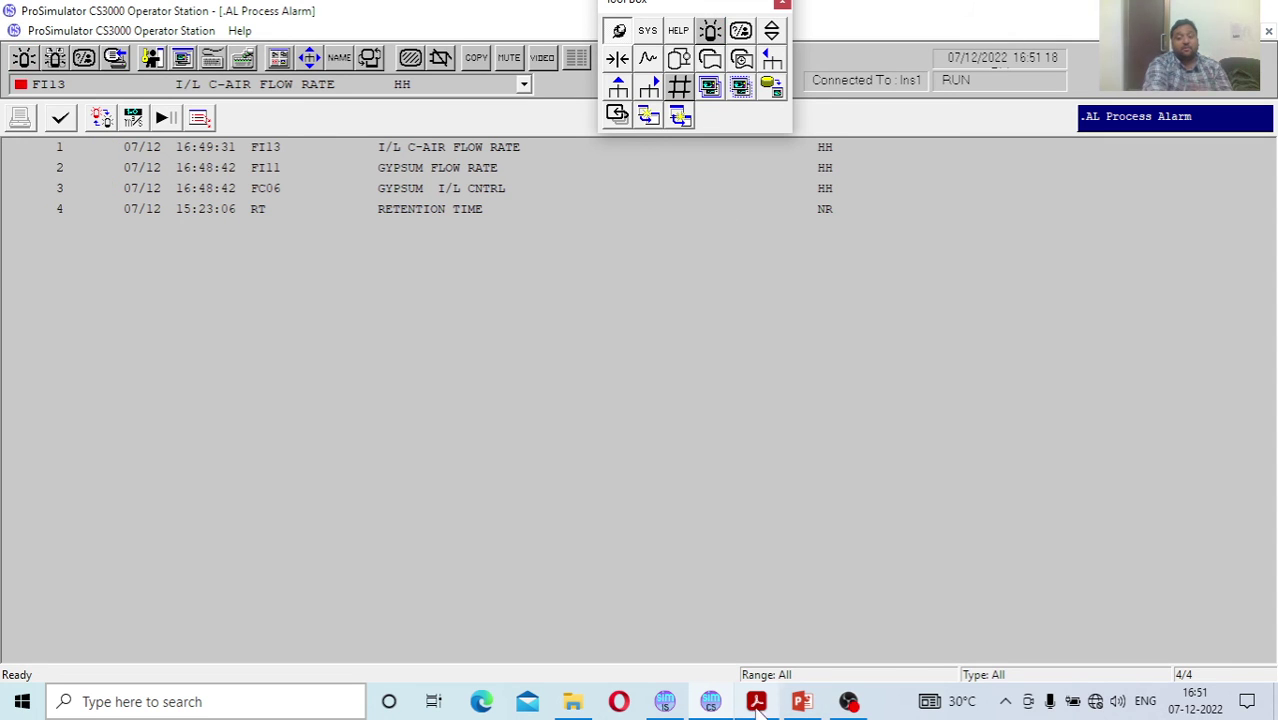
pyautogui.moveTo(742, 699)
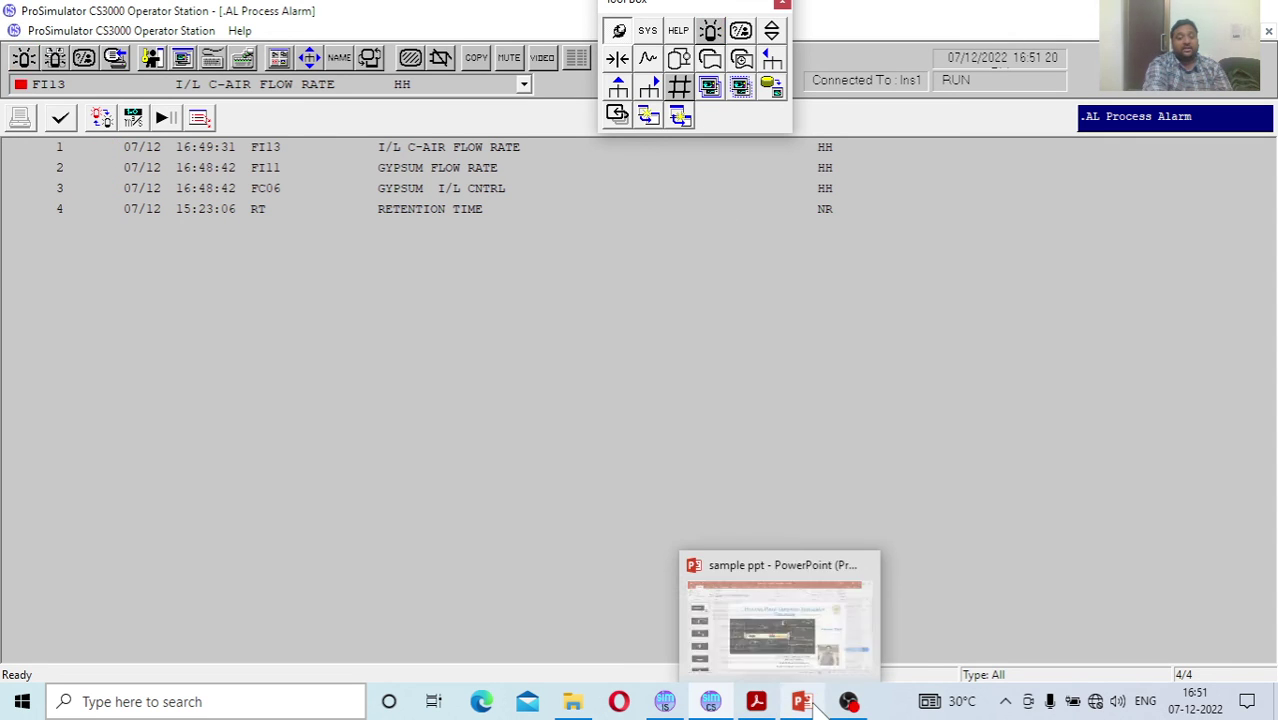
pyautogui.click(710, 701)
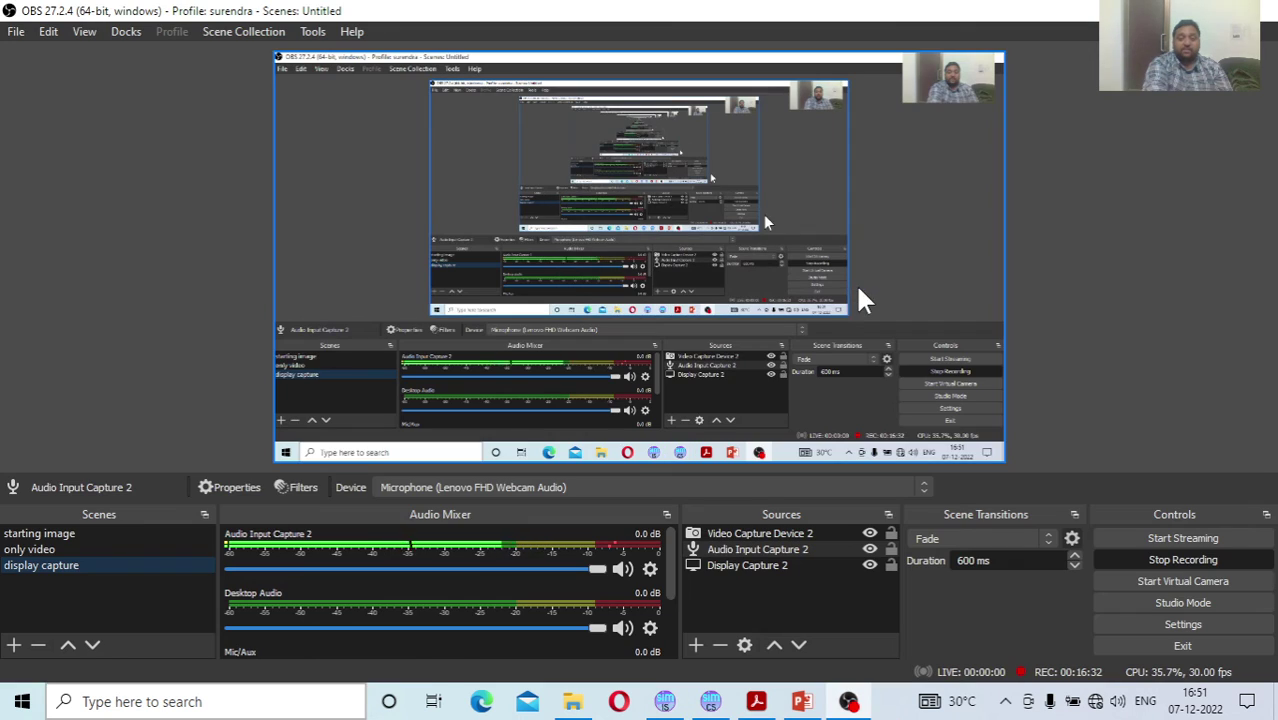
pyautogui.click(710, 701)
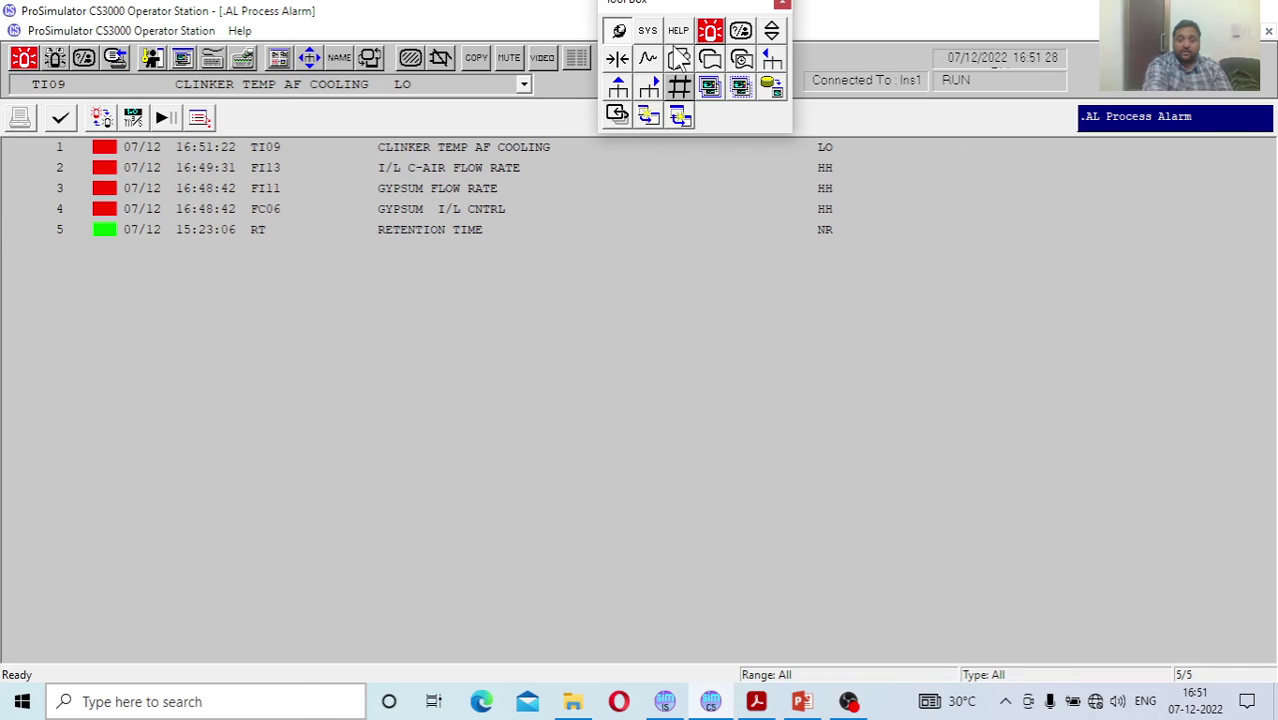
pyautogui.click(678, 58)
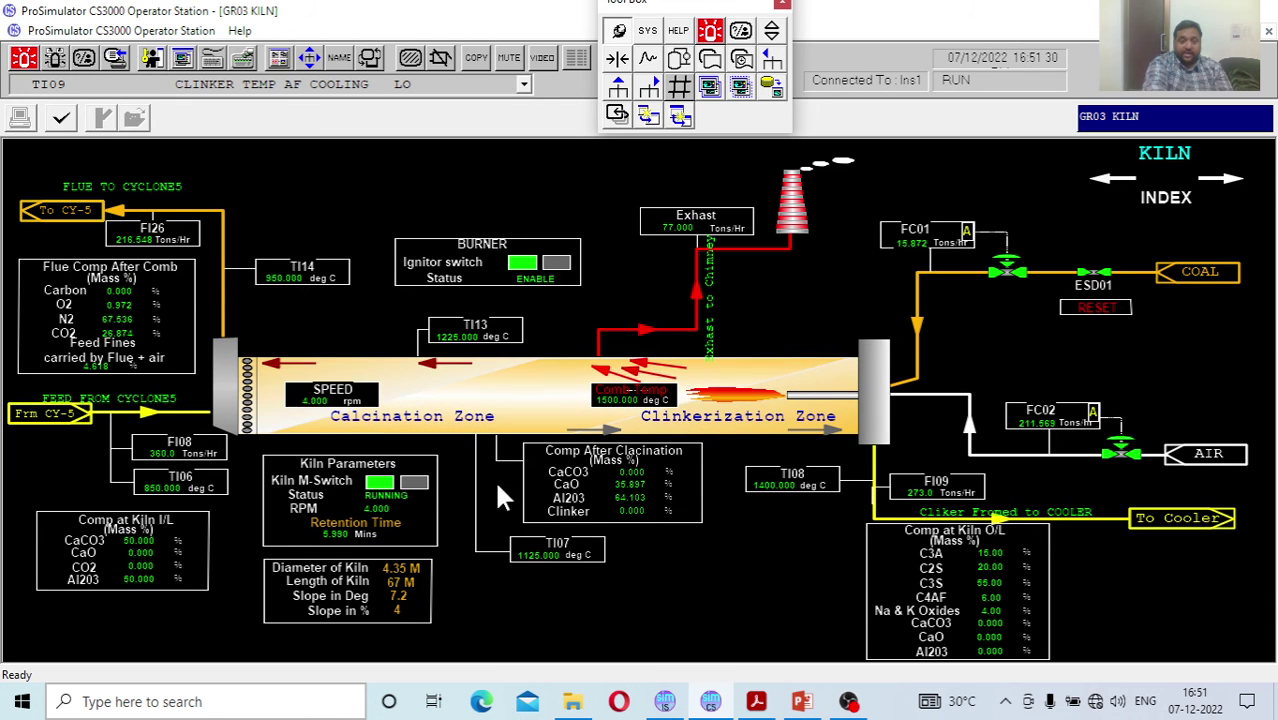
# Step: Set the setpoint (SV) of the Kiln RPM controller to 2 and close its faceplate
pyautogui.click(376, 514)
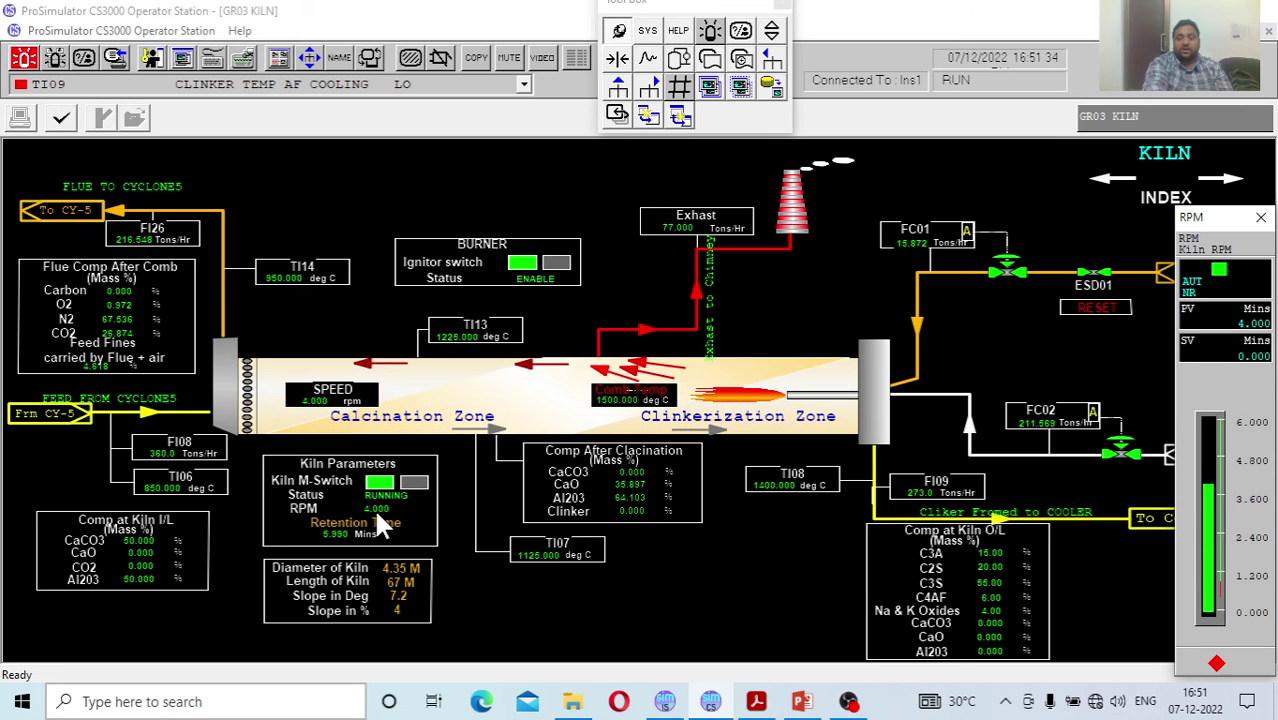
pyautogui.click(1207, 370)
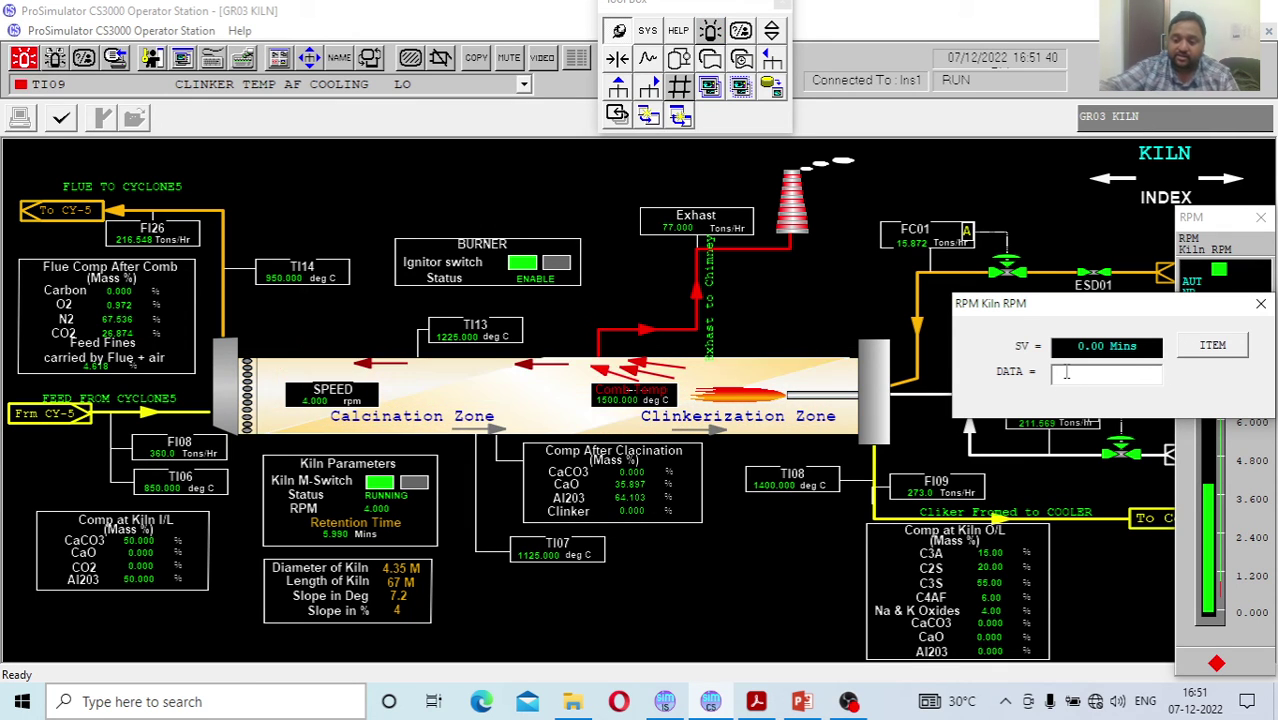
pyautogui.write('2')
pyautogui.press('Return')
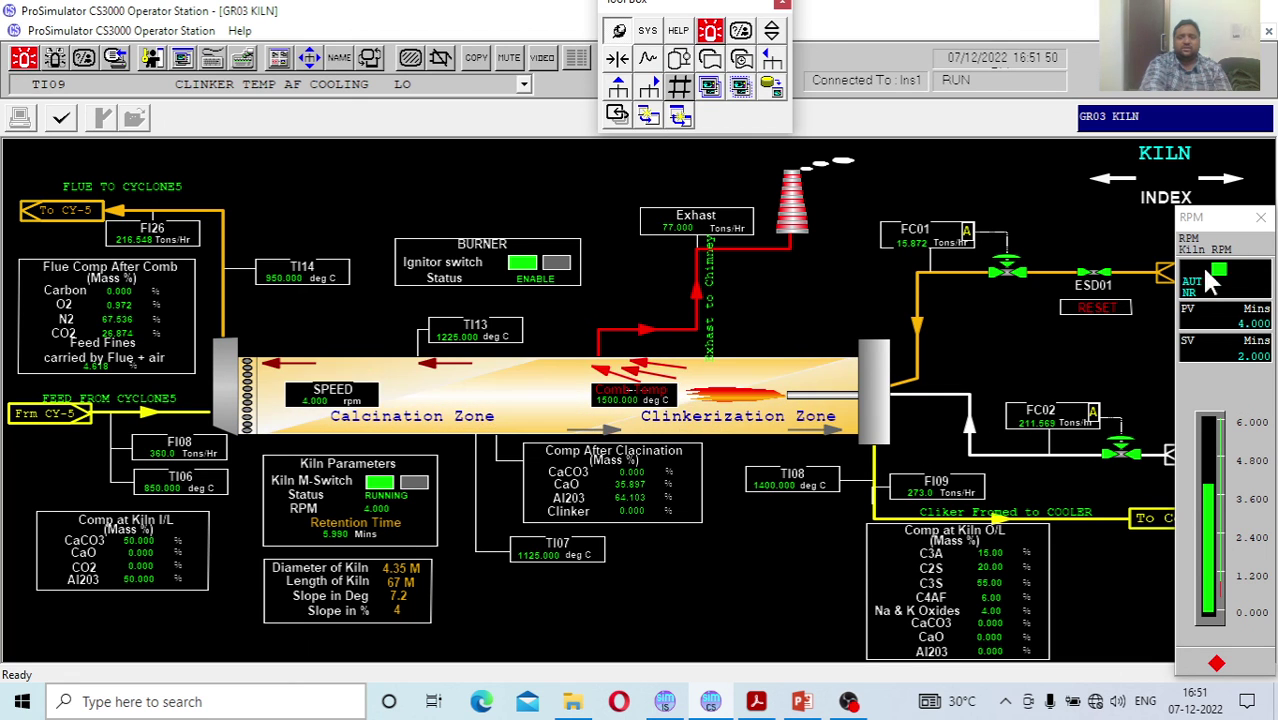
pyautogui.click(1261, 219)
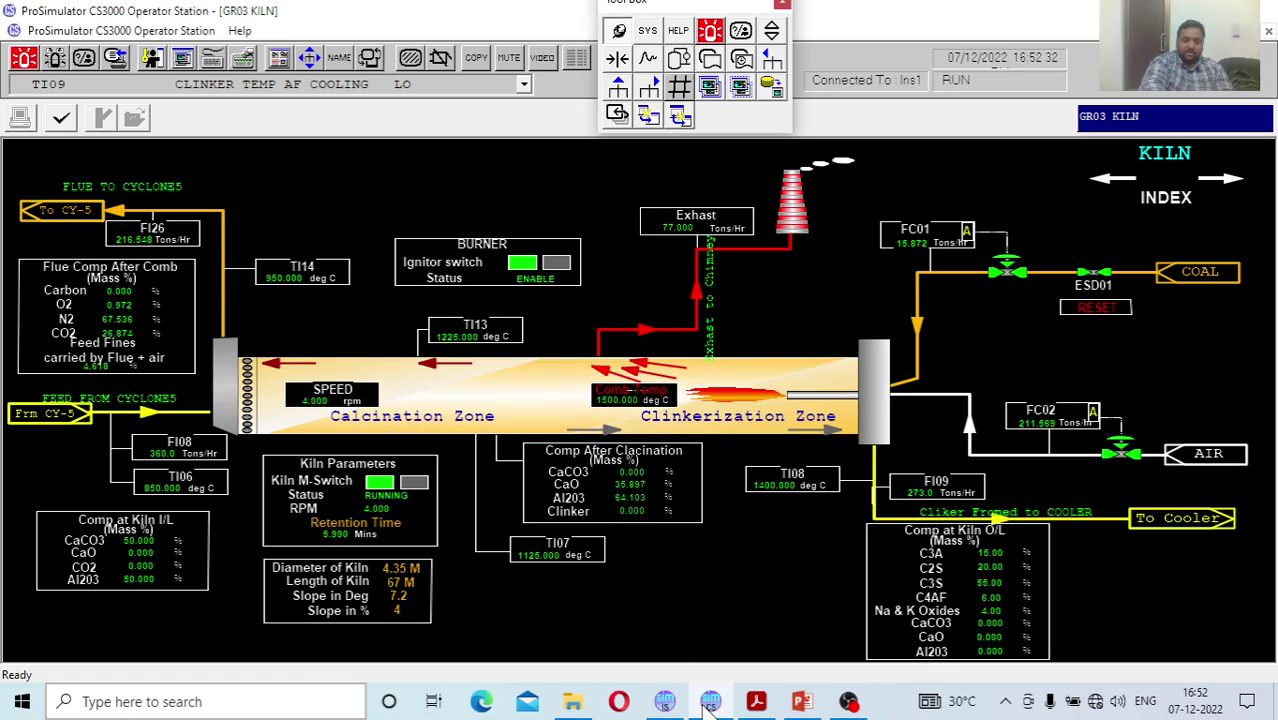
# Step: Switch to OBS and make "only video" the active scene
pyautogui.click(847, 702)
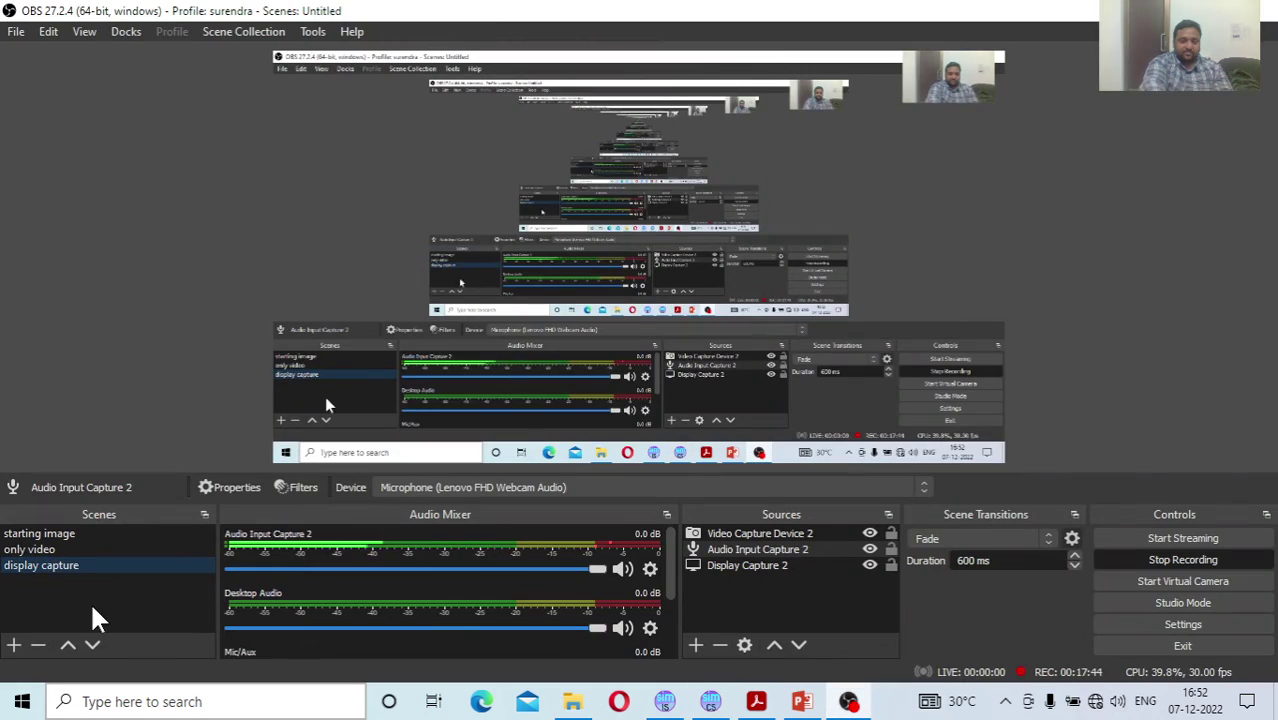
pyautogui.click(31, 549)
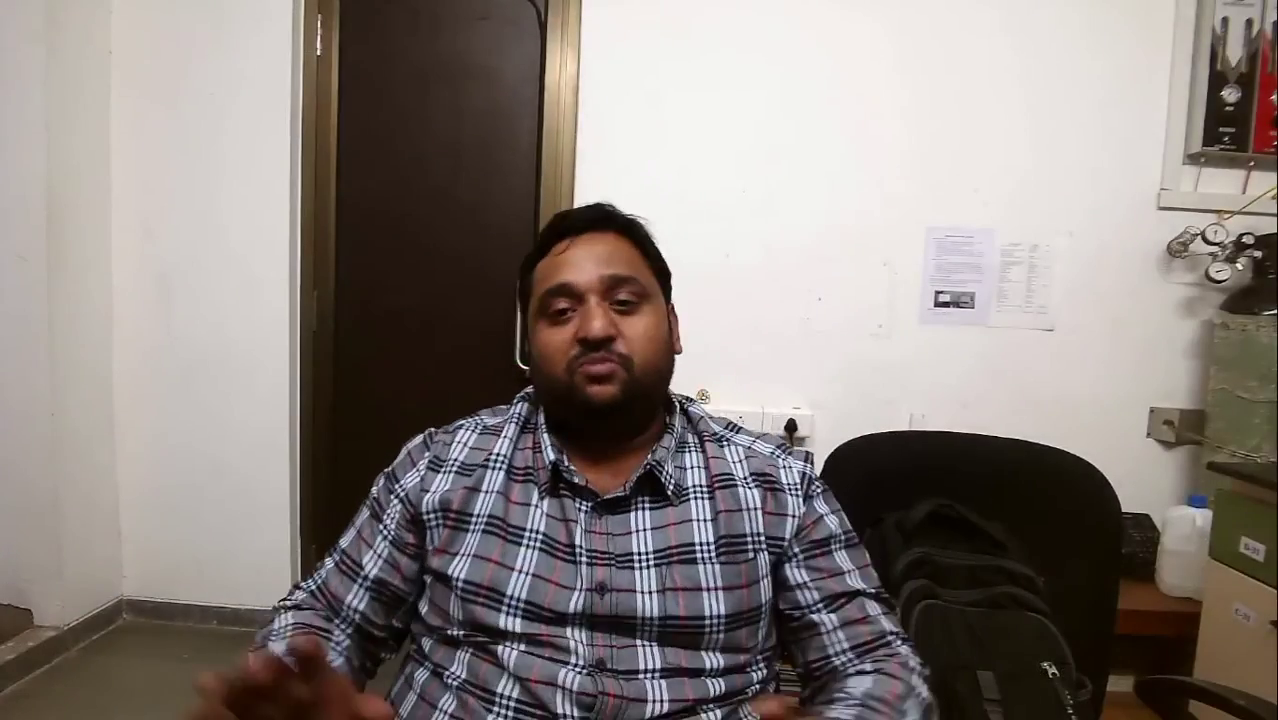